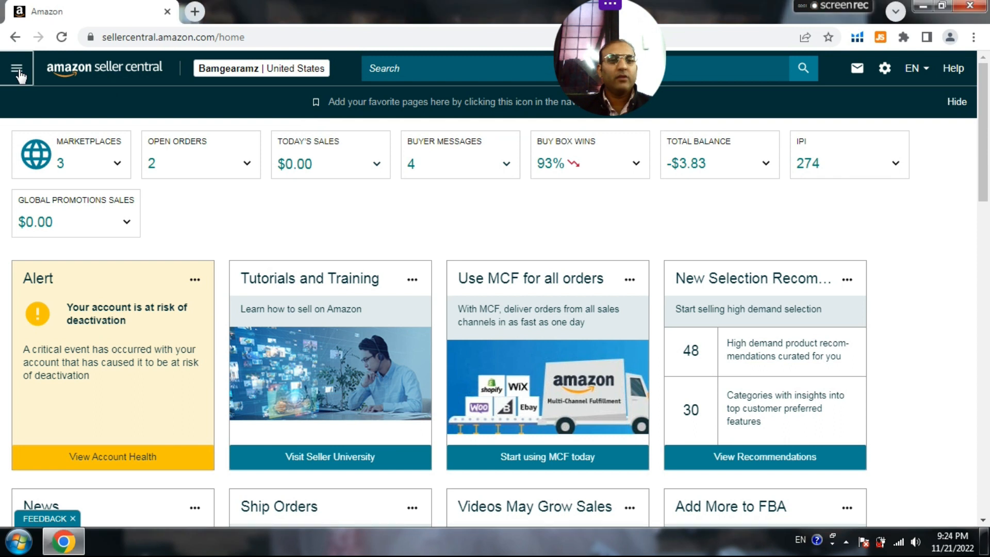
Step: Open the advertising Campaign Manager from the Seller Central home page
{"action": "left_click", "coordinate": [17, 71]}
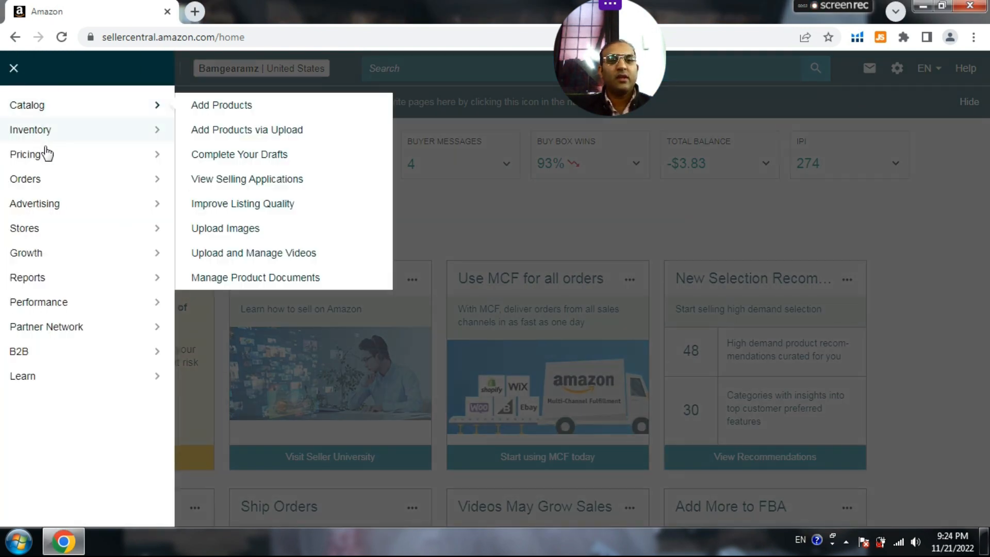
{"action": "mouse_move", "coordinate": [93, 209]}
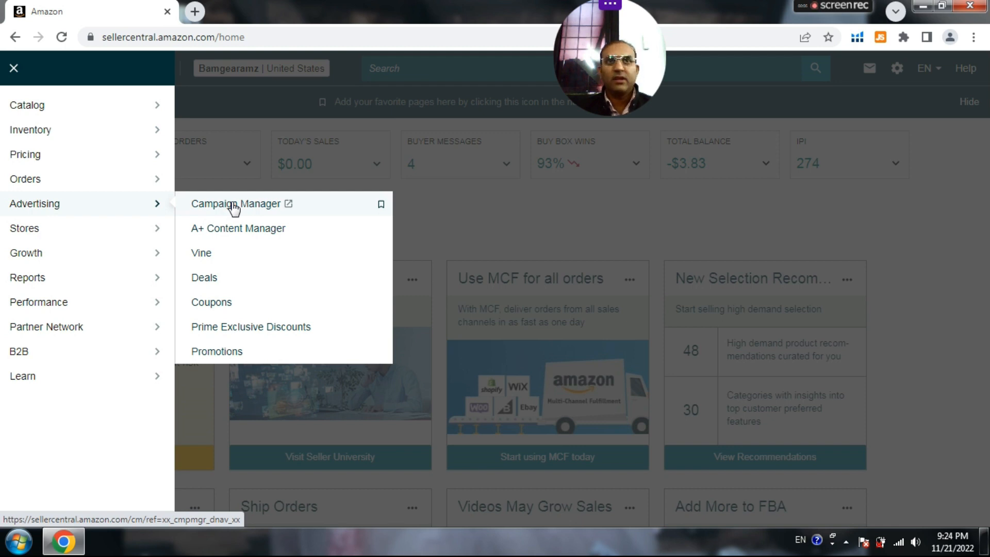
{"action": "left_click", "coordinate": [233, 205]}
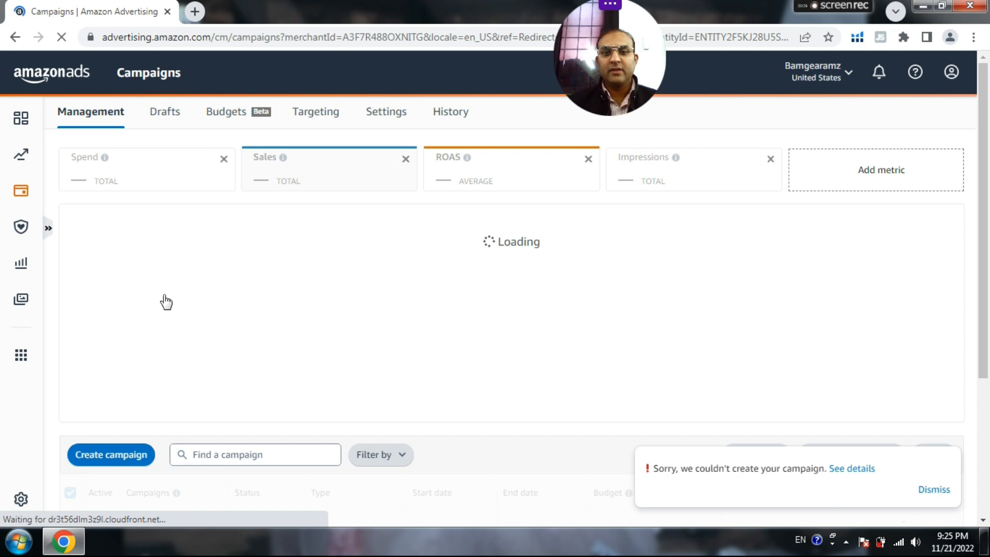
Step: Review the existing campaigns and start creating a new Sponsored Products campaign
{"action": "scroll", "coordinate": [299, 309], "scroll_direction": "down", "scroll_amount": 4}
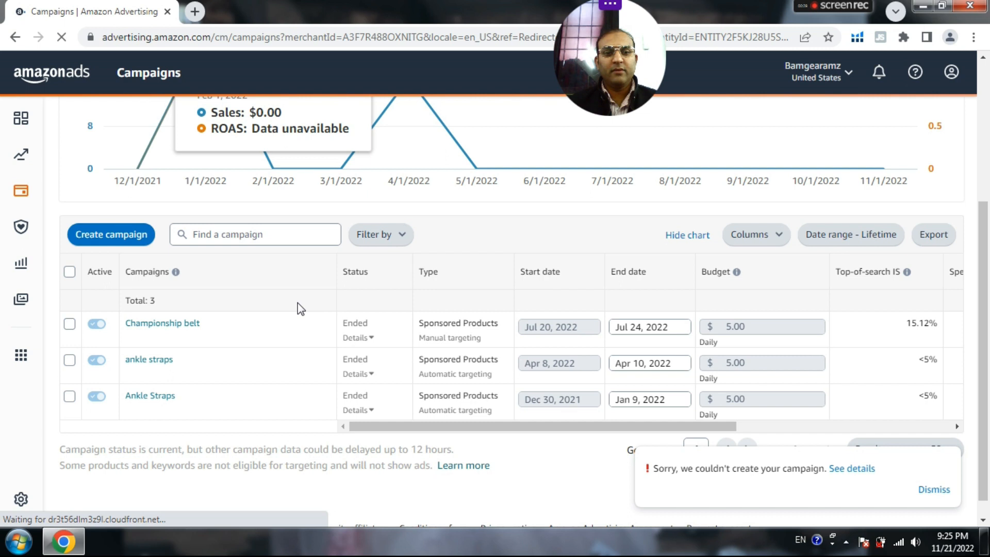
{"action": "scroll", "coordinate": [243, 339], "scroll_direction": "up", "scroll_amount": 5}
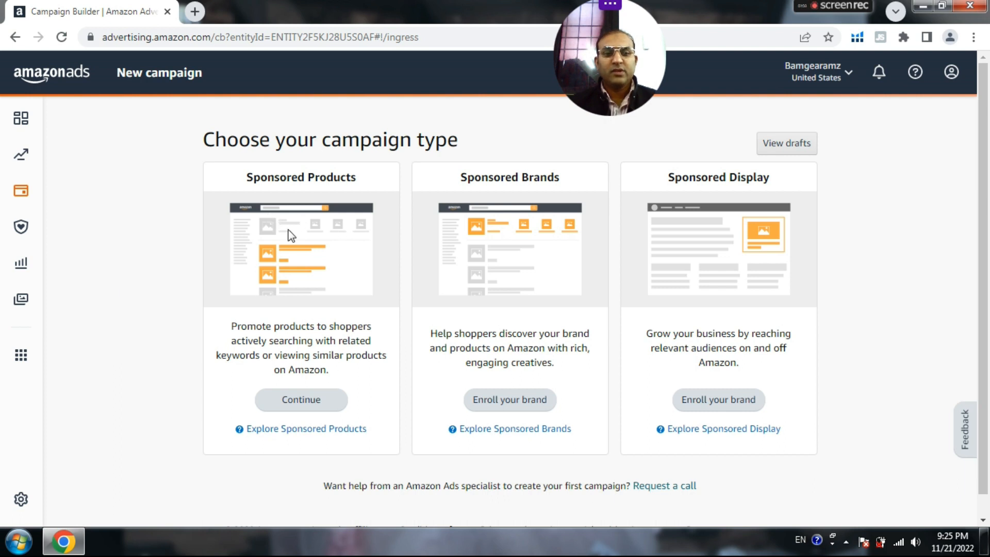
{"action": "left_click", "coordinate": [310, 402]}
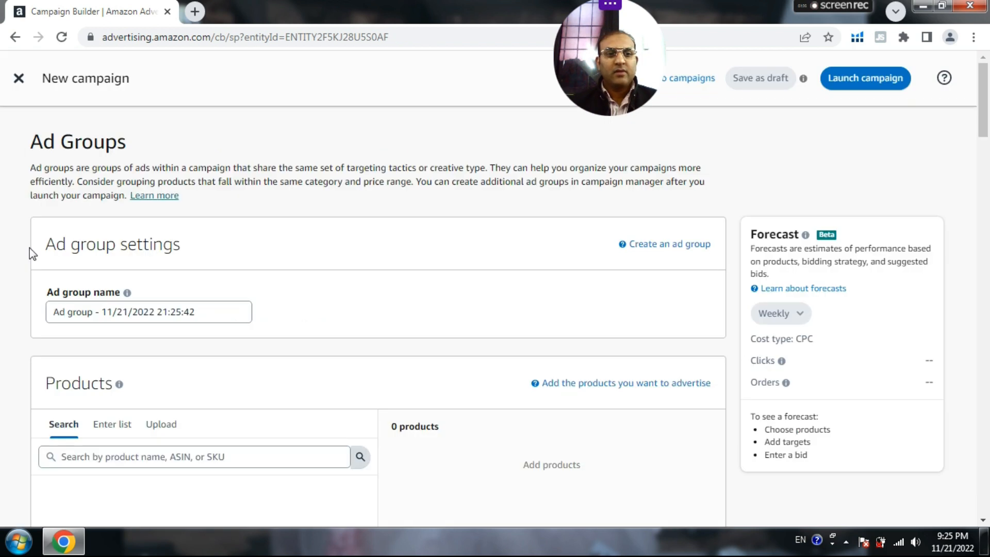
Step: Add the $119.99 Essential bag pack to the ad group's advertised products
{"action": "scroll", "coordinate": [255, 240], "scroll_direction": "down", "scroll_amount": 2}
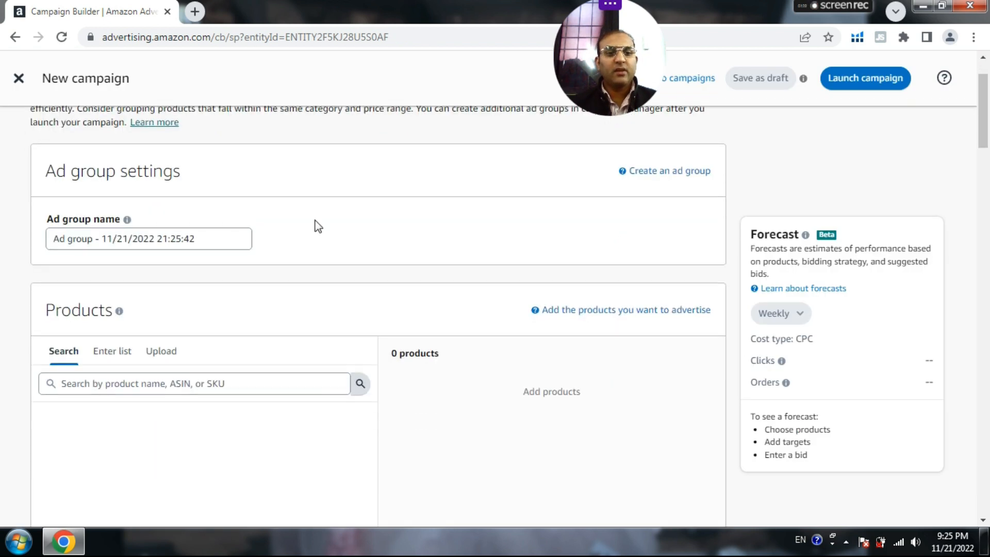
{"action": "scroll", "coordinate": [317, 226], "scroll_direction": "down", "scroll_amount": 2}
{"action": "scroll", "coordinate": [222, 219], "scroll_direction": "down", "scroll_amount": 4}
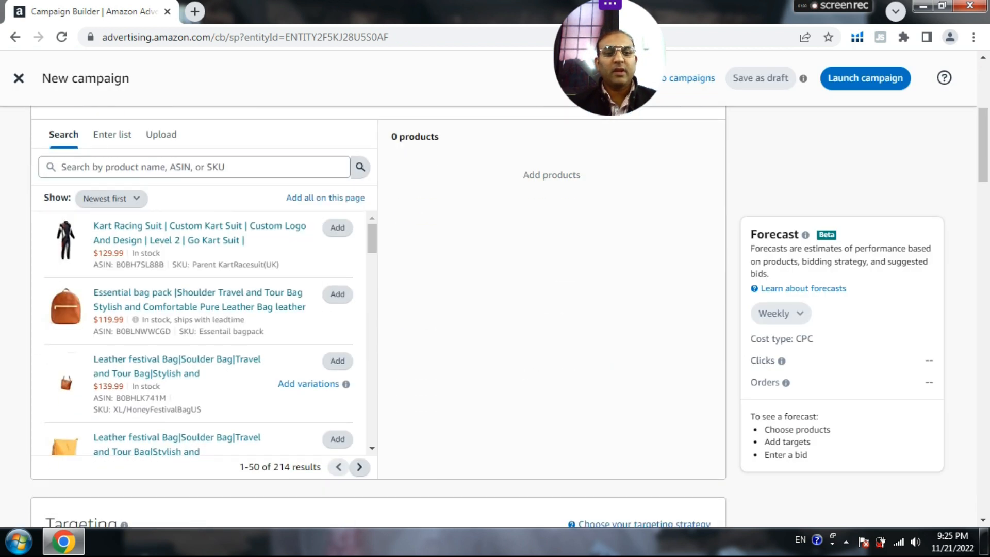
{"action": "scroll", "coordinate": [250, 258], "scroll_direction": "down", "scroll_amount": 5}
{"action": "scroll", "coordinate": [215, 279], "scroll_direction": "up", "scroll_amount": 5}
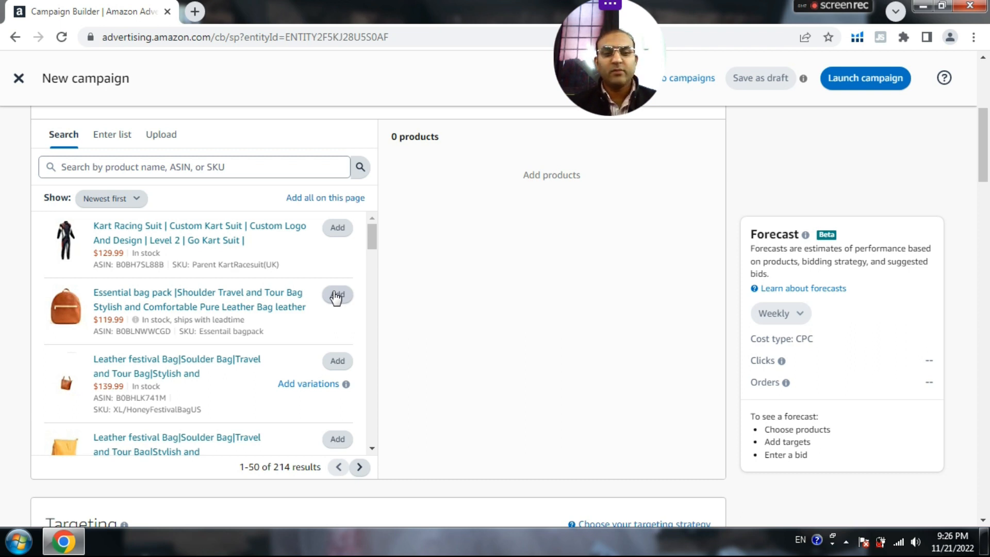
{"action": "left_click", "coordinate": [336, 296]}
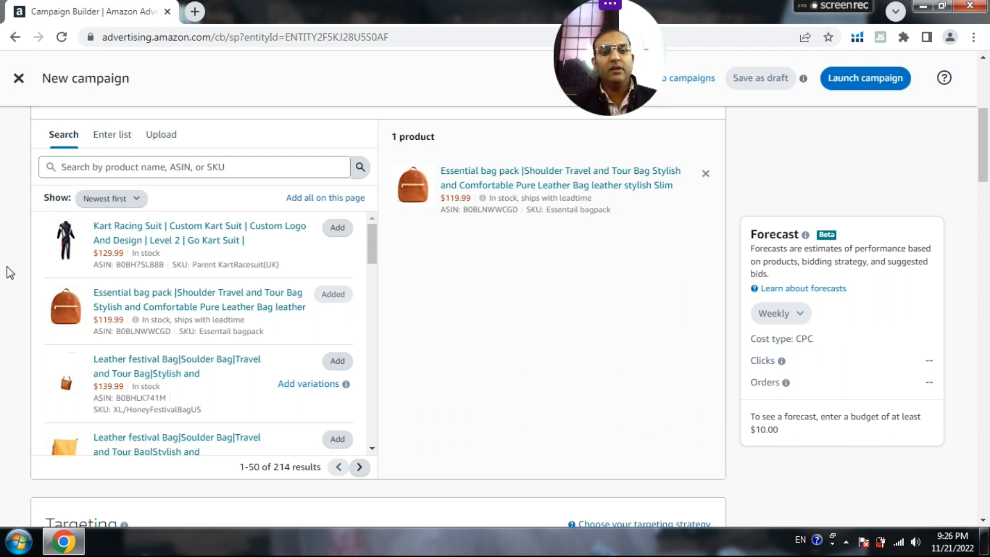
Step: Switch the campaign's targeting from automatic to manual targeting
{"action": "scroll", "coordinate": [10, 272], "scroll_direction": "down", "scroll_amount": 4}
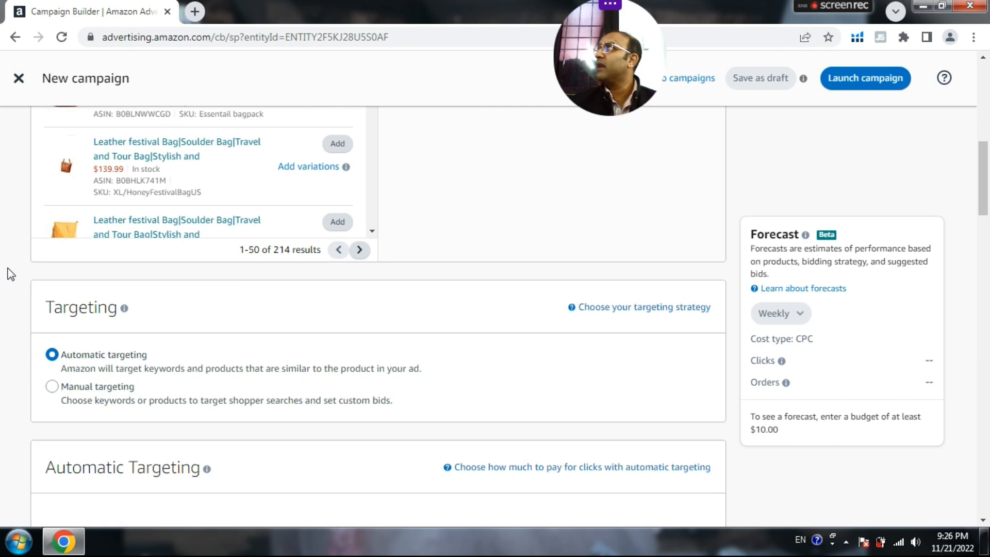
{"action": "scroll", "coordinate": [78, 316], "scroll_direction": "down", "scroll_amount": 1}
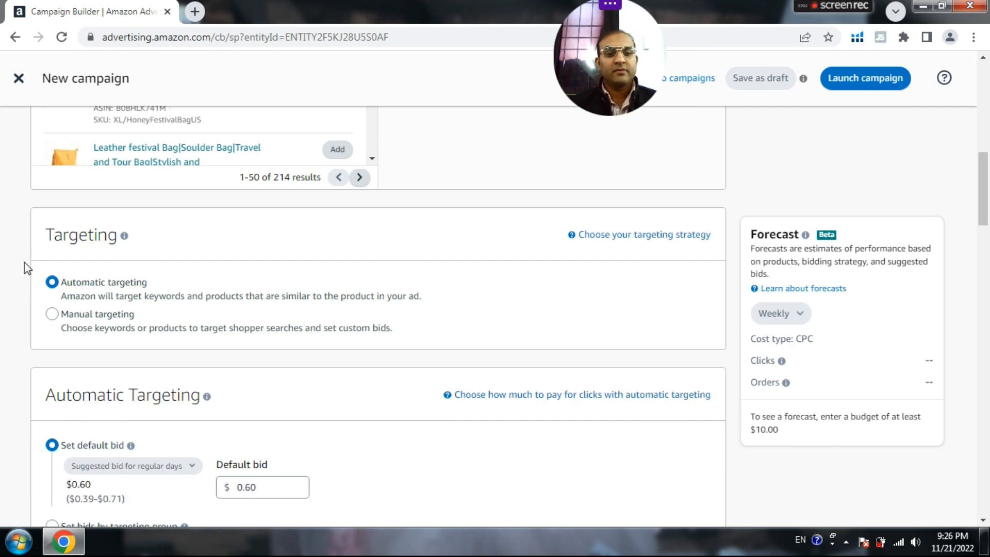
{"action": "scroll", "coordinate": [26, 264], "scroll_direction": "down", "scroll_amount": 1}
{"action": "scroll", "coordinate": [26, 267], "scroll_direction": "down", "scroll_amount": 1}
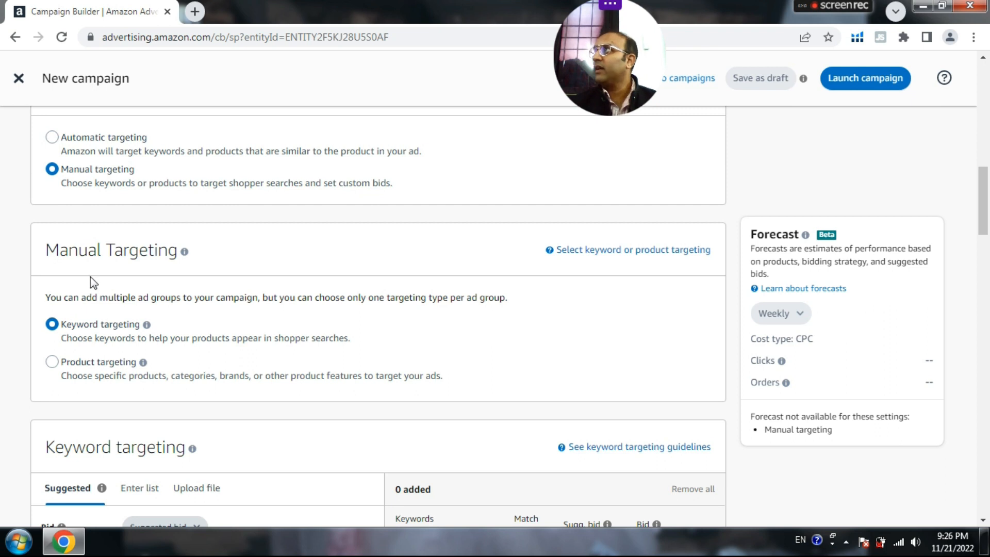
Step: Examine the keyword targeting section, comparing the suggested keywords and their bids with the advertised product
{"action": "scroll", "coordinate": [91, 276], "scroll_direction": "down", "scroll_amount": 1}
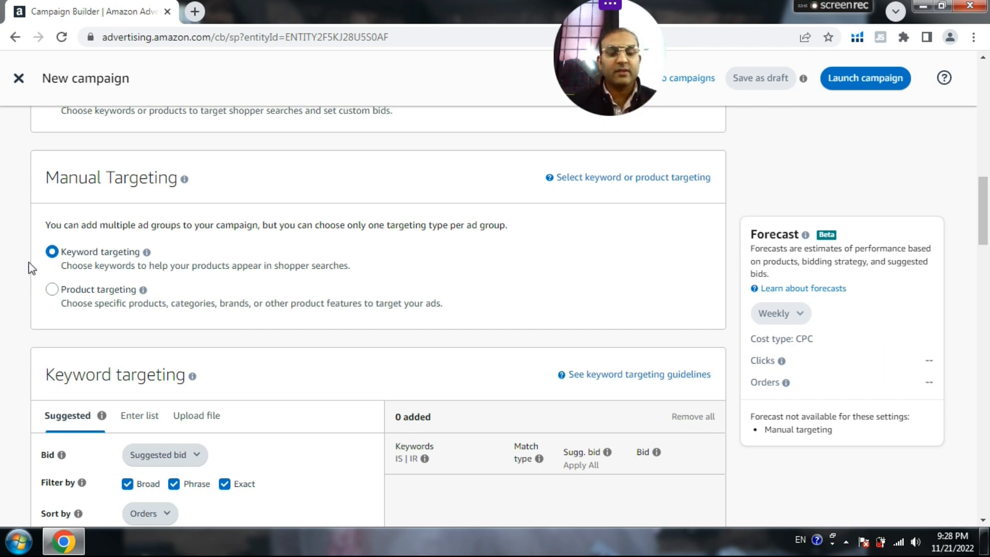
{"action": "scroll", "coordinate": [33, 271], "scroll_direction": "down", "scroll_amount": 1}
{"action": "scroll", "coordinate": [31, 271], "scroll_direction": "down", "scroll_amount": 2}
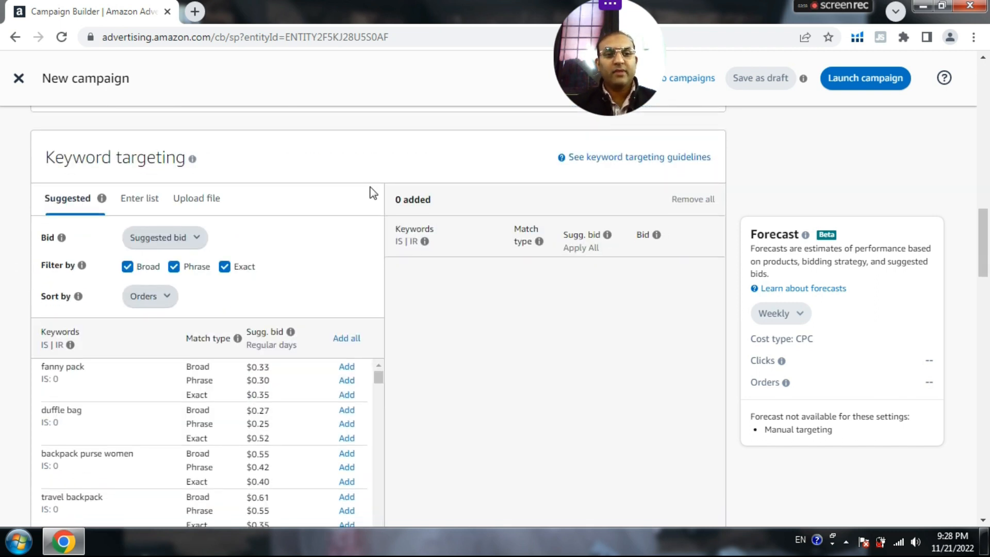
{"action": "scroll", "coordinate": [301, 203], "scroll_direction": "down", "scroll_amount": 1}
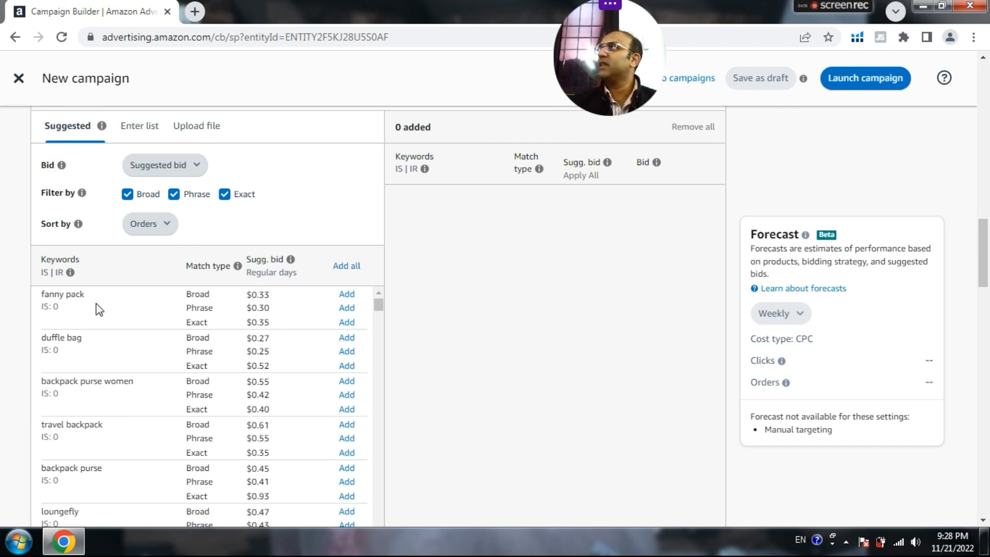
{"action": "scroll", "coordinate": [88, 312], "scroll_direction": "down", "scroll_amount": 8}
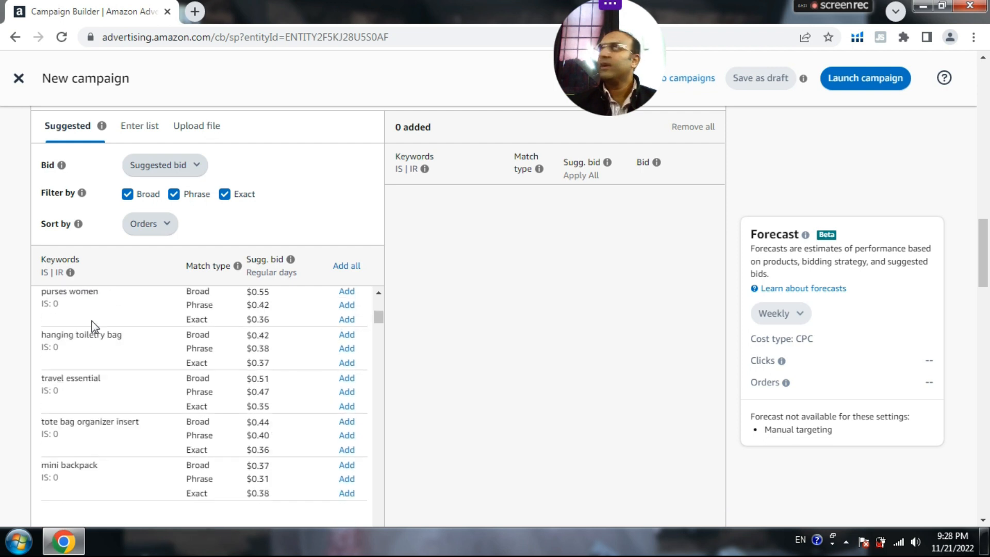
{"action": "scroll", "coordinate": [96, 332], "scroll_direction": "up", "scroll_amount": 10}
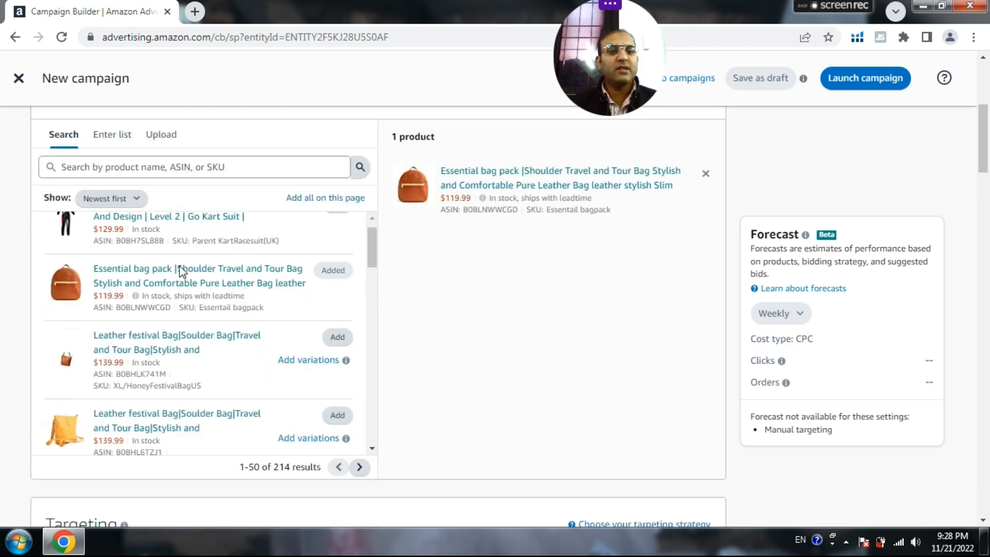
{"action": "scroll", "coordinate": [3, 325], "scroll_direction": "down", "scroll_amount": 10}
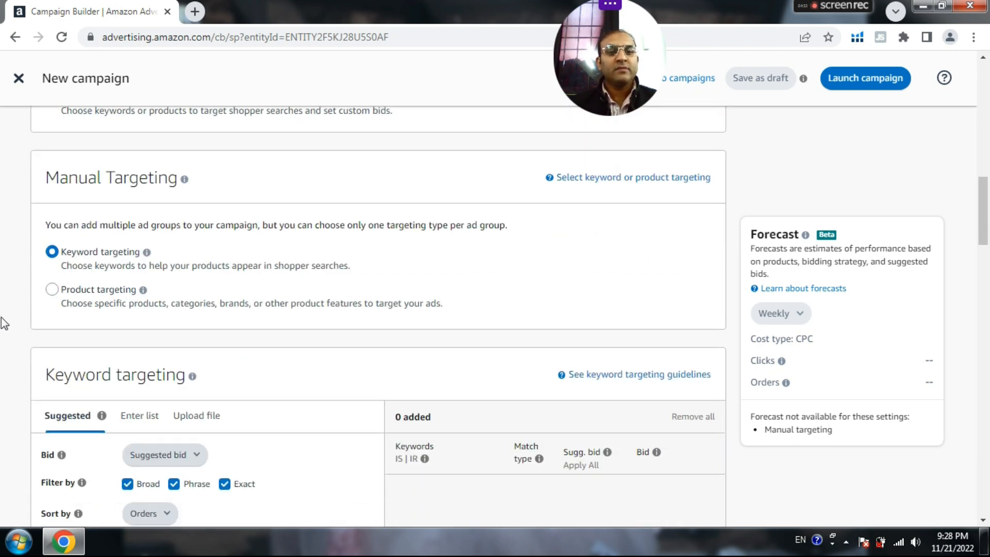
{"action": "scroll", "coordinate": [3, 317], "scroll_direction": "down", "scroll_amount": 5}
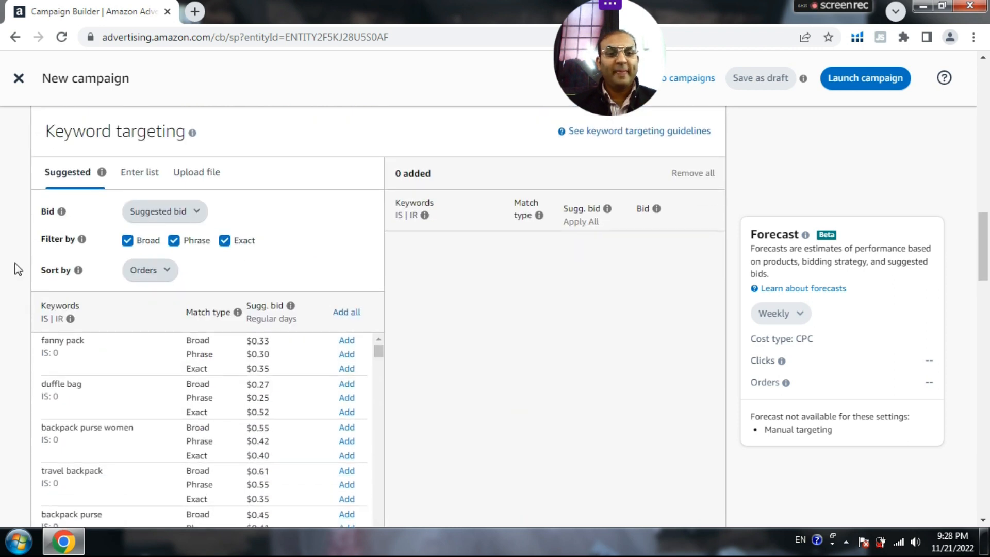
Step: Try the Default bid and Custom bid options for the suggested keywords, then return to Suggested bid
{"action": "left_click", "coordinate": [191, 170]}
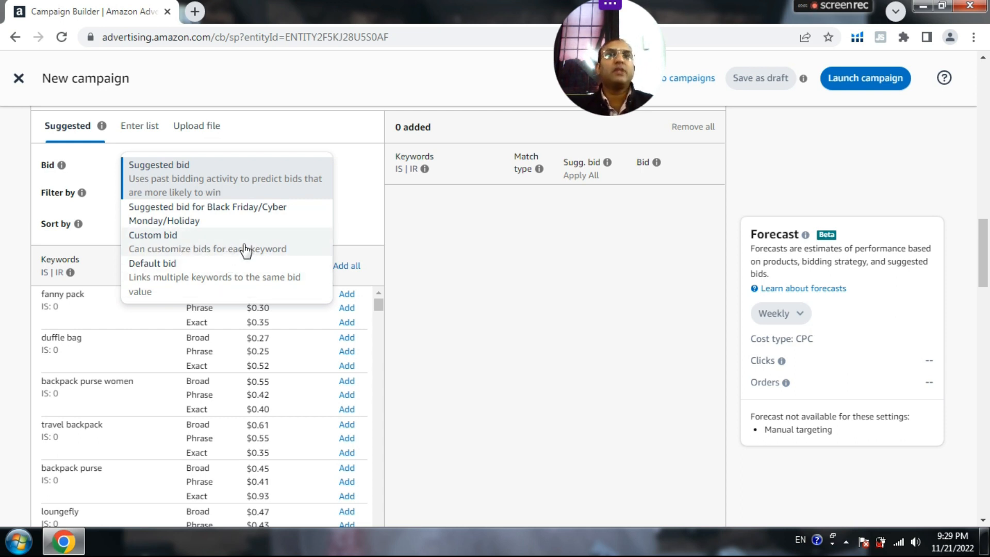
{"action": "left_click", "coordinate": [166, 270]}
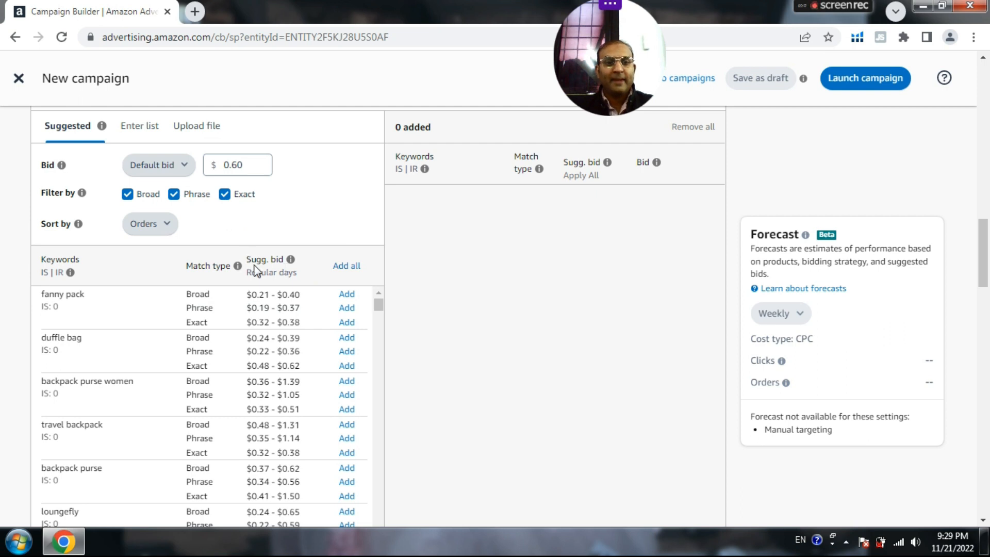
{"action": "left_click_drag", "start_coordinate": [246, 295], "coordinate": [305, 303]}
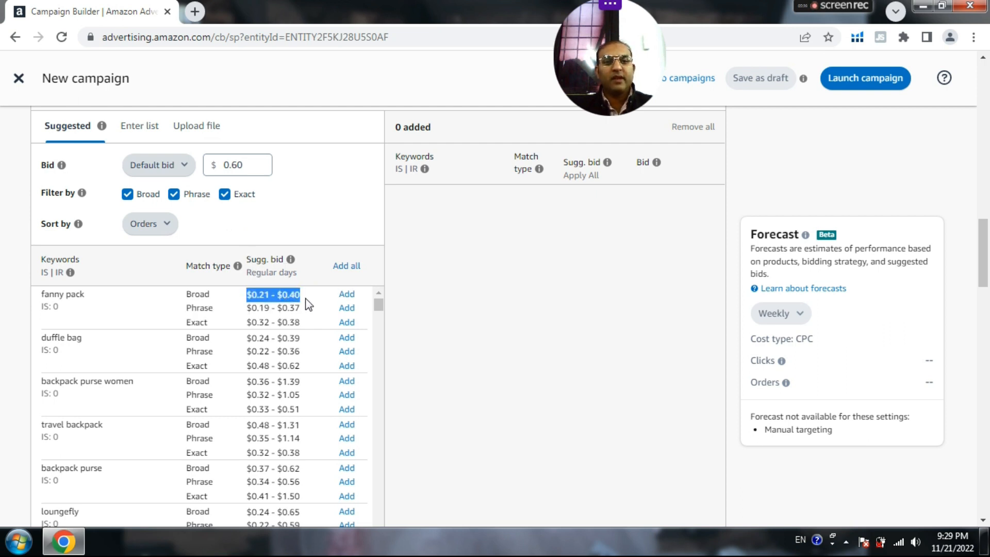
{"action": "left_click", "coordinate": [181, 166]}
{"action": "left_click", "coordinate": [372, 172]}
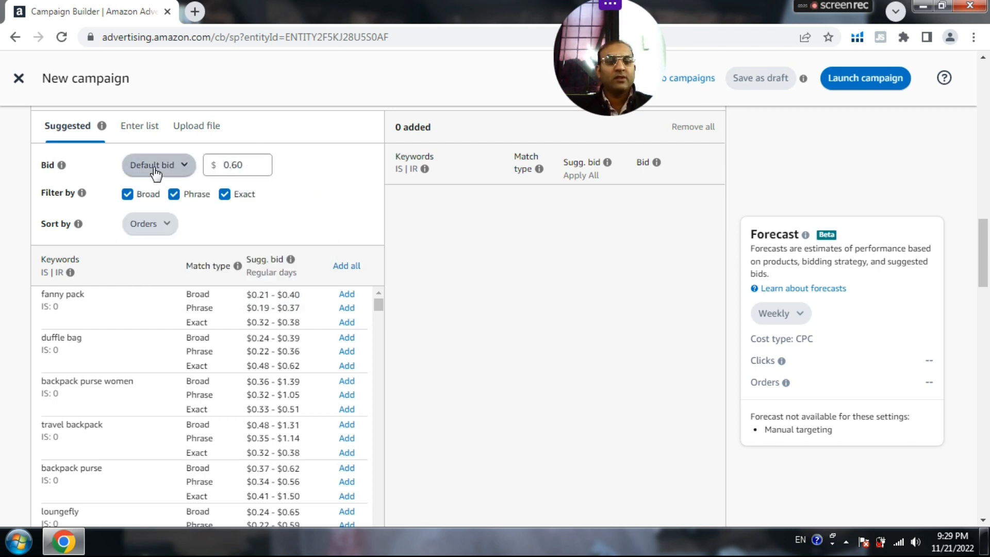
{"action": "left_click", "coordinate": [184, 167]}
{"action": "left_click", "coordinate": [172, 236]}
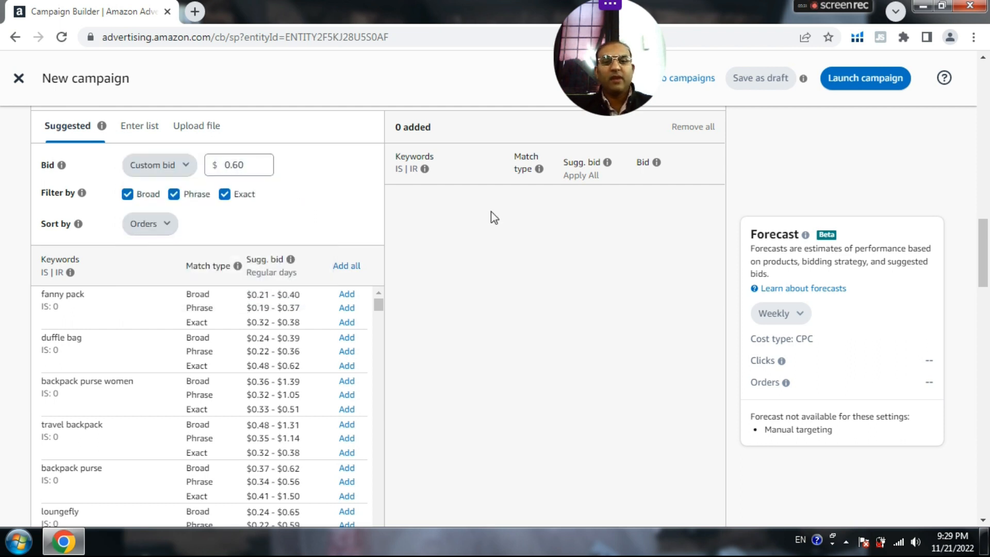
{"action": "left_click", "coordinate": [186, 166]}
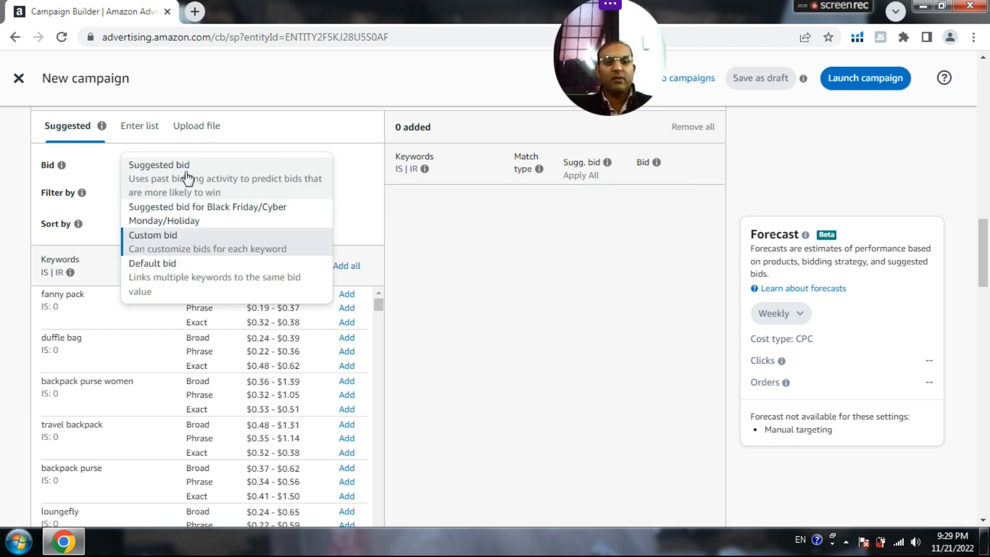
{"action": "left_click", "coordinate": [186, 173]}
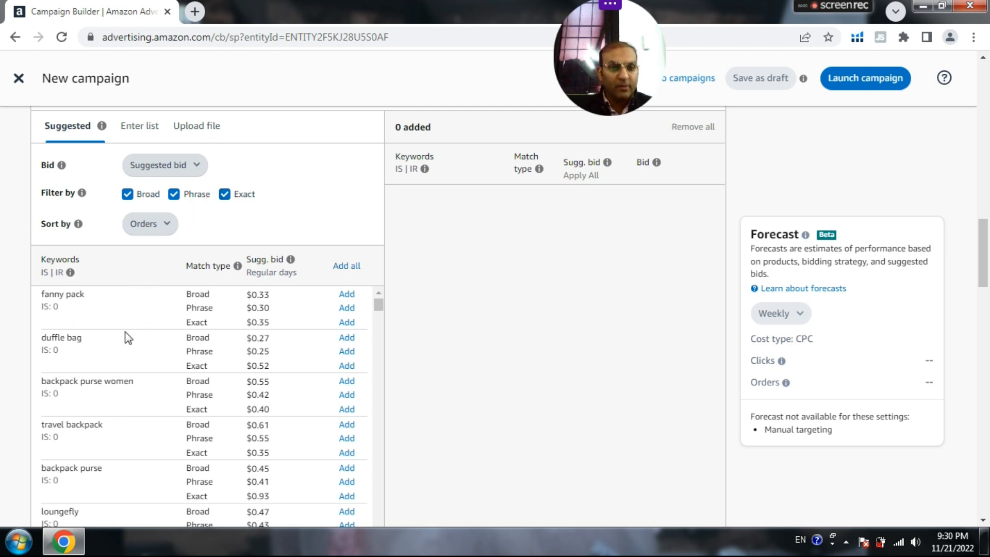
Step: Add the suggested keyword "travel bag" to the targeting list, keeping only its Exact match type with a $0.62 bid
{"action": "scroll", "coordinate": [144, 332], "scroll_direction": "down", "scroll_amount": 2}
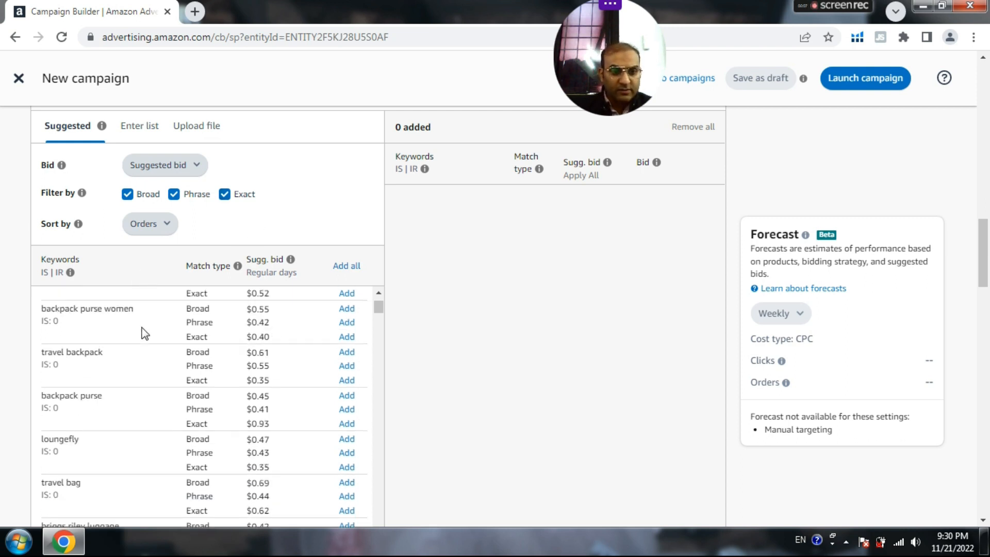
{"action": "scroll", "coordinate": [143, 332], "scroll_direction": "down", "scroll_amount": 2}
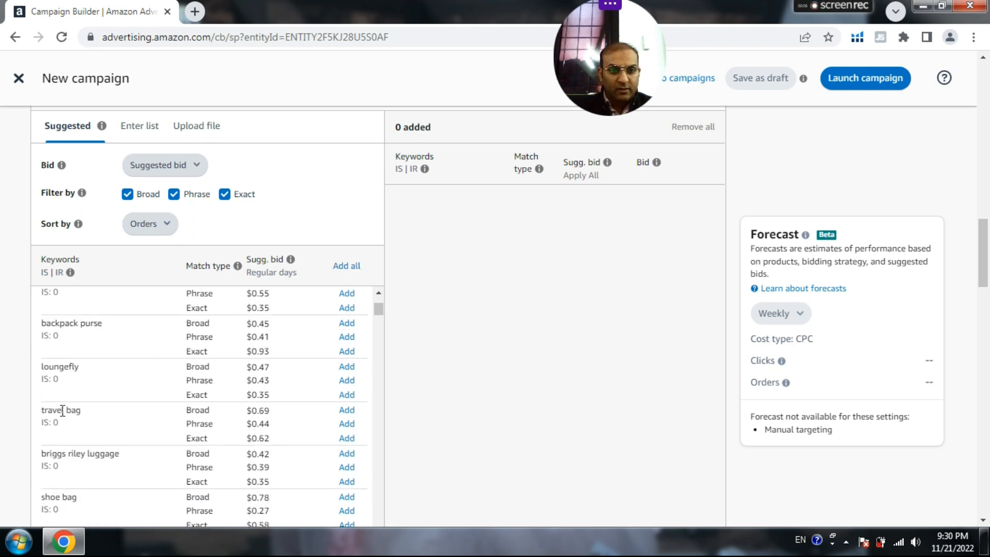
{"action": "triple_click", "coordinate": [65, 410]}
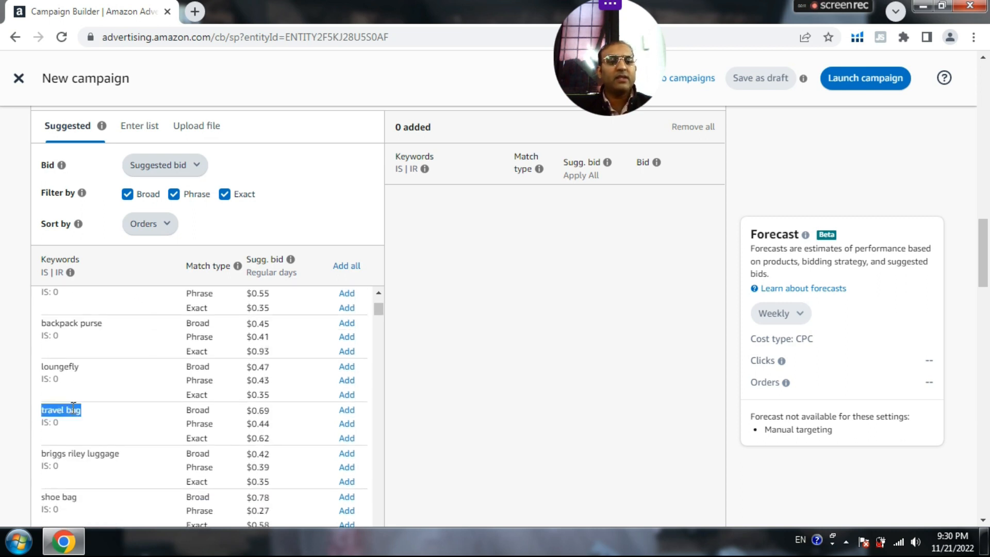
{"action": "left_click", "coordinate": [104, 410]}
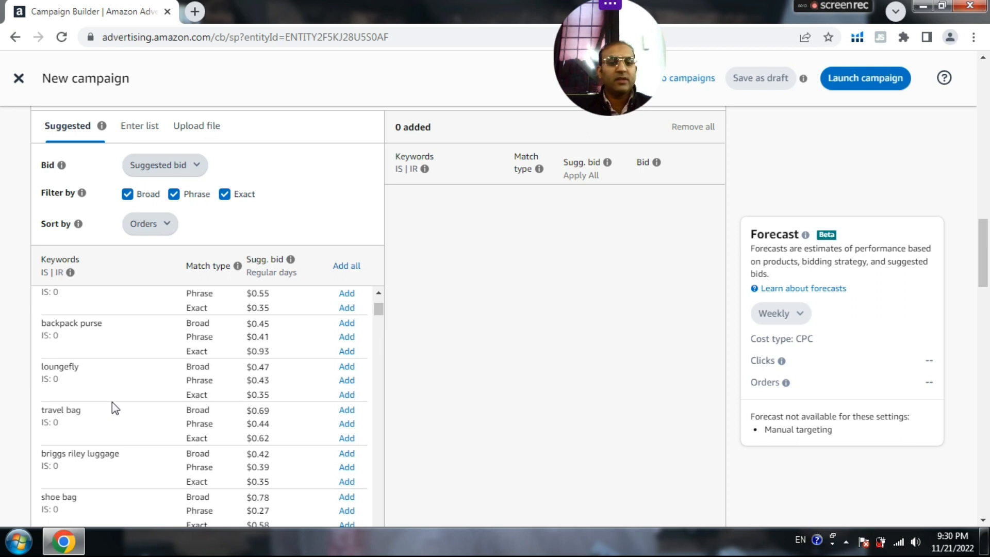
{"action": "left_click", "coordinate": [342, 411]}
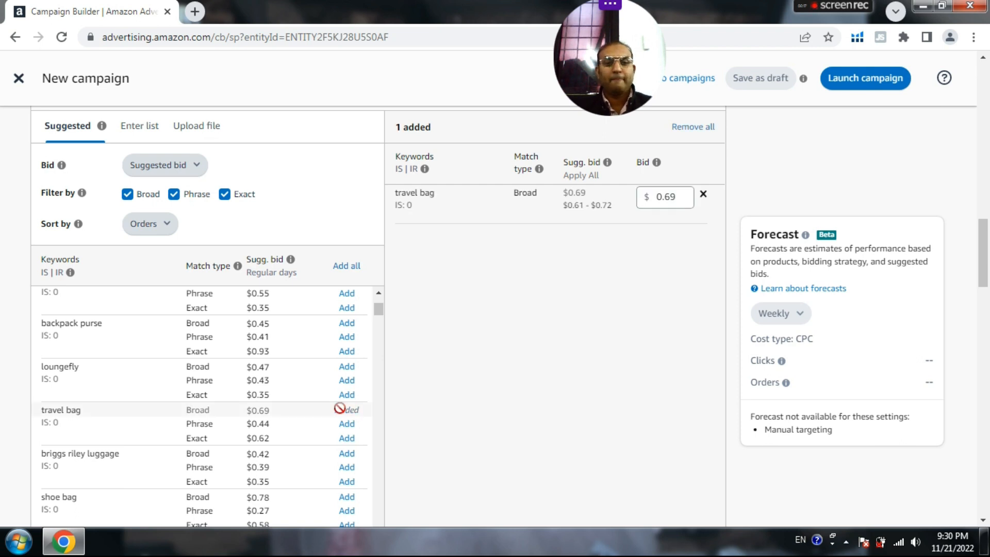
{"action": "left_click", "coordinate": [349, 425]}
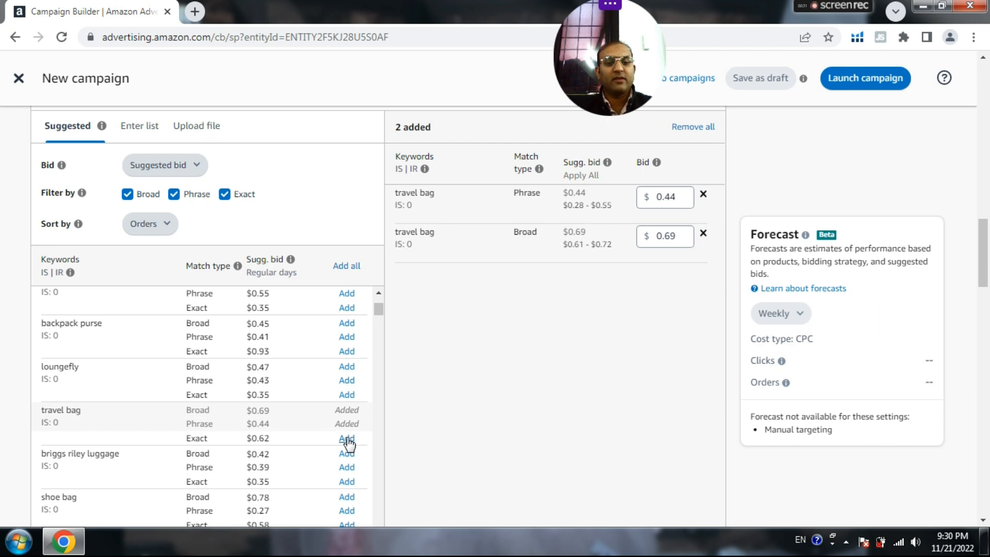
{"action": "left_click", "coordinate": [137, 422]}
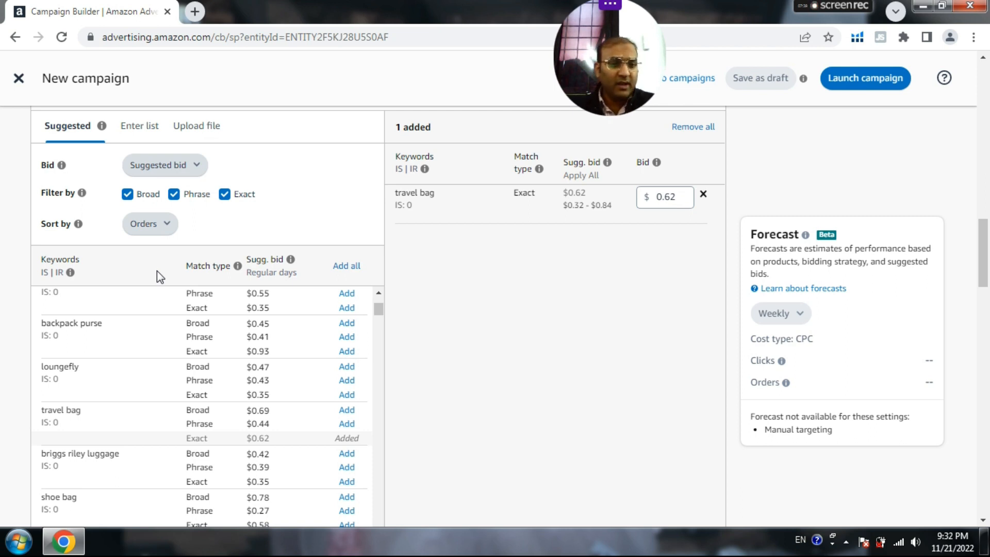
Step: Look through the suggested keywords and add "travel essential" with Exact match at its $0.35 suggested bid
{"action": "scroll", "coordinate": [141, 327], "scroll_direction": "down", "scroll_amount": 3}
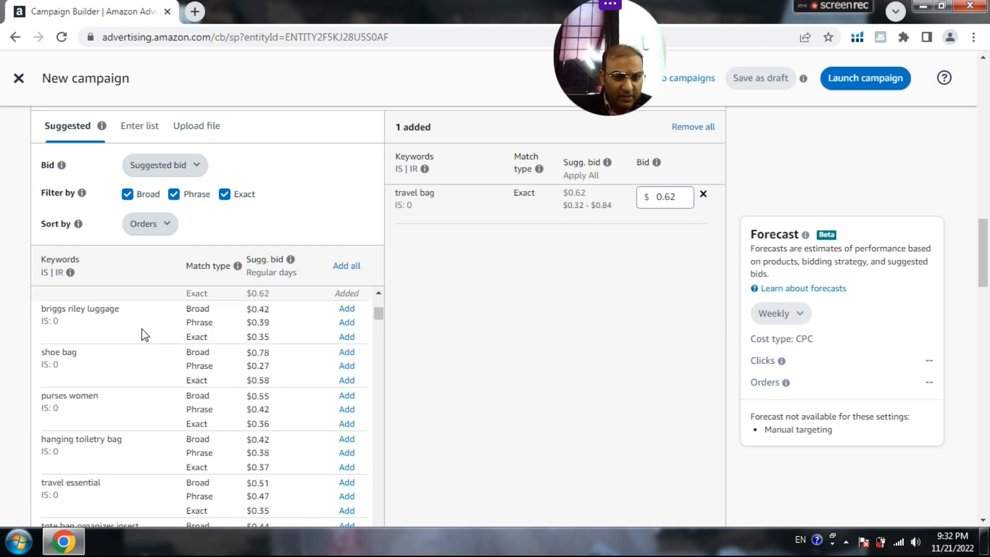
{"action": "scroll", "coordinate": [145, 375], "scroll_direction": "down", "scroll_amount": 2}
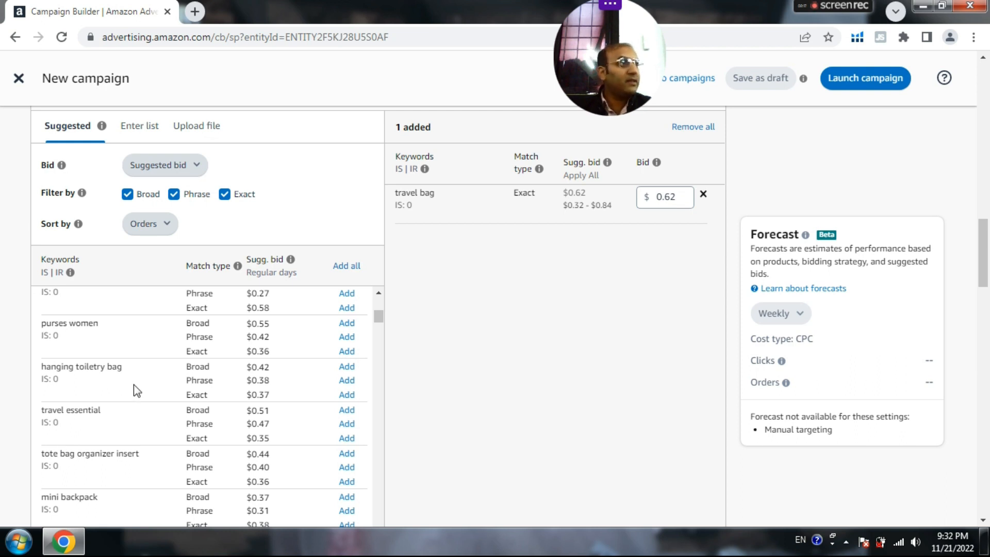
{"action": "scroll", "coordinate": [139, 370], "scroll_direction": "up", "scroll_amount": 5}
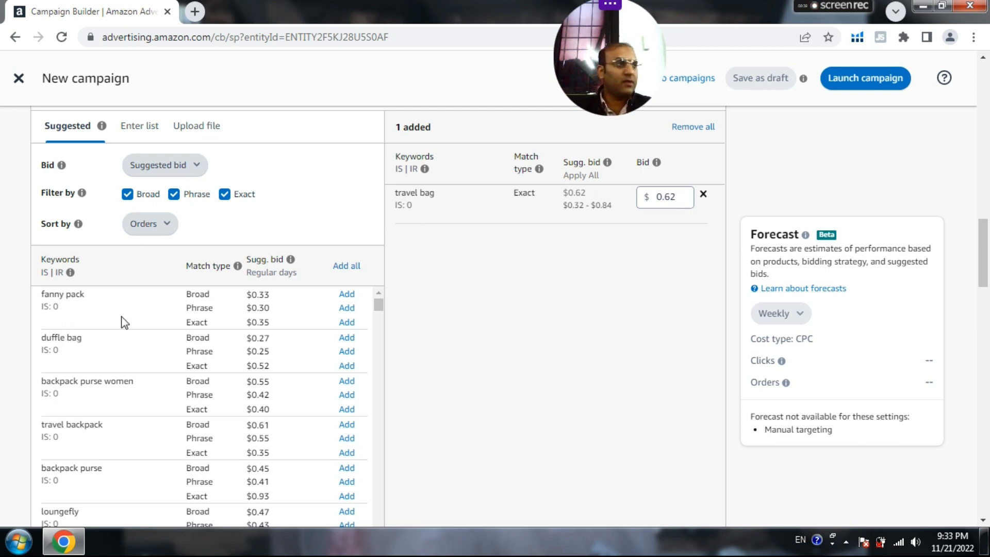
{"action": "scroll", "coordinate": [125, 317], "scroll_direction": "up", "scroll_amount": 5}
{"action": "scroll", "coordinate": [391, 289], "scroll_direction": "down", "scroll_amount": 7}
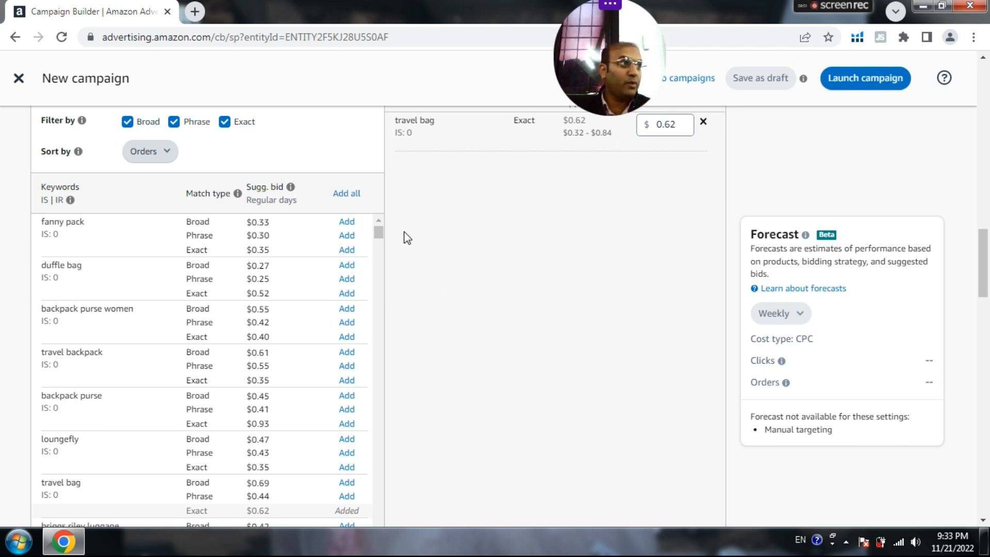
{"action": "scroll", "coordinate": [16, 304], "scroll_direction": "down", "scroll_amount": 6}
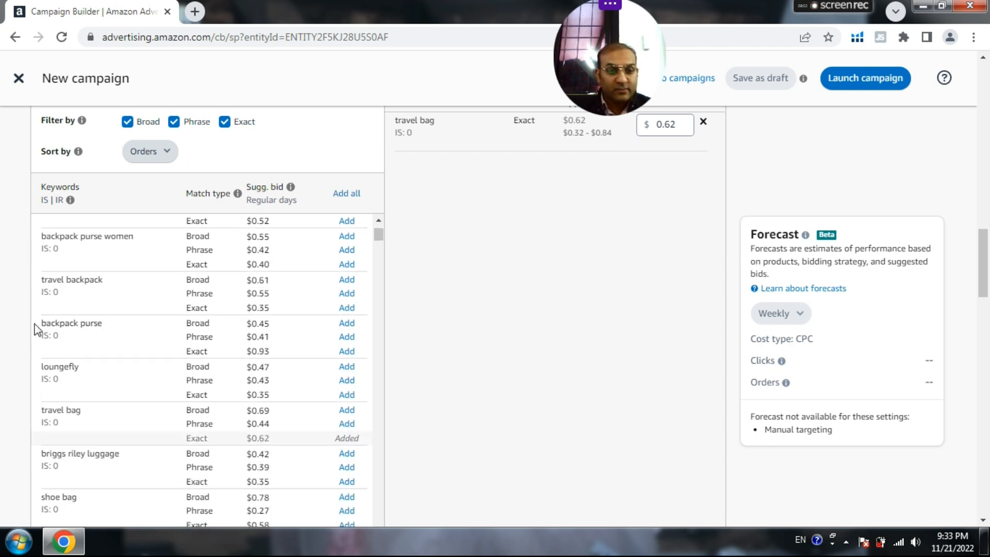
{"action": "scroll", "coordinate": [77, 330], "scroll_direction": "down", "scroll_amount": 3}
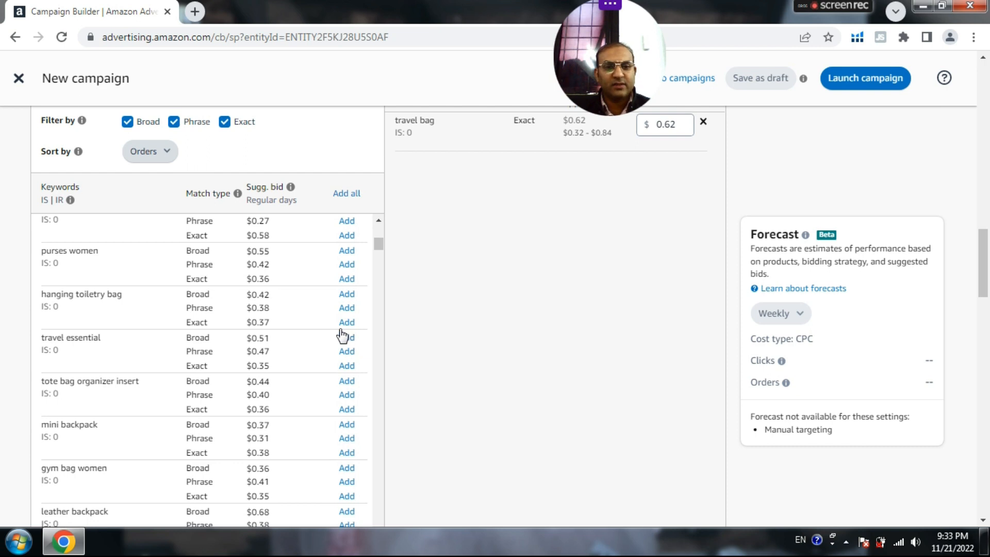
{"action": "left_click", "coordinate": [347, 366]}
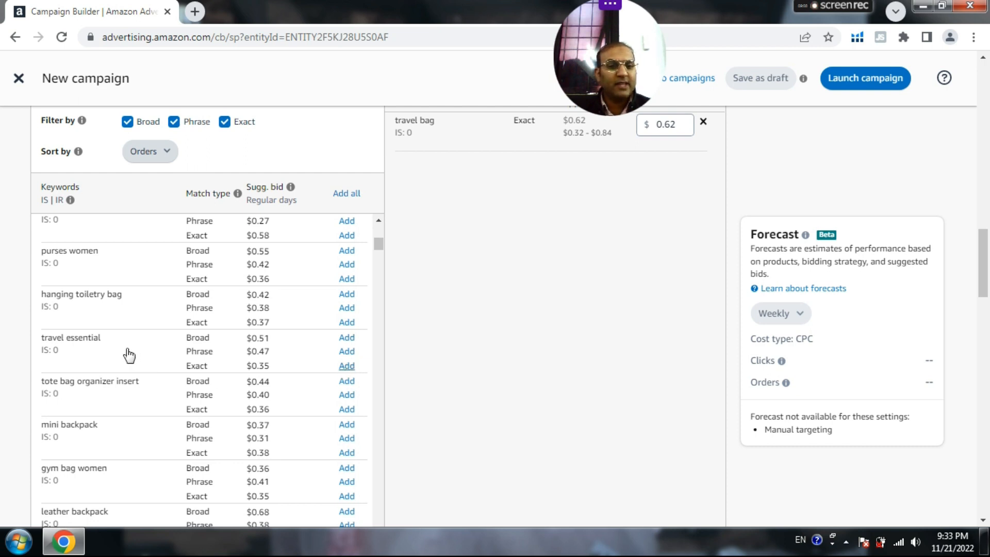
Step: Add "leather backpack" as Broad and Phrase, and "mini backpack women" as Broad, Phrase and Exact, at their suggested bids
{"action": "scroll", "coordinate": [137, 334], "scroll_direction": "down", "scroll_amount": 3}
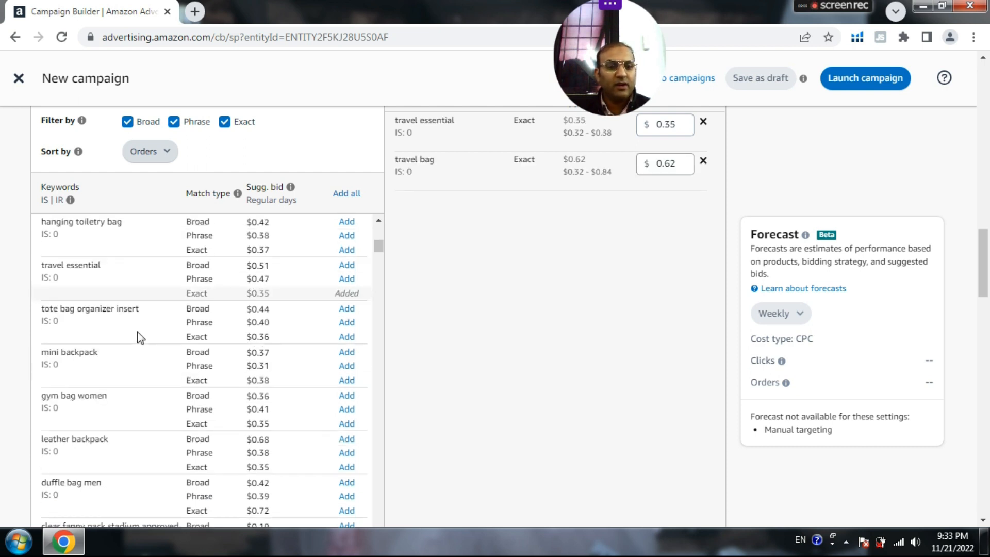
{"action": "scroll", "coordinate": [138, 332], "scroll_direction": "down", "scroll_amount": 3}
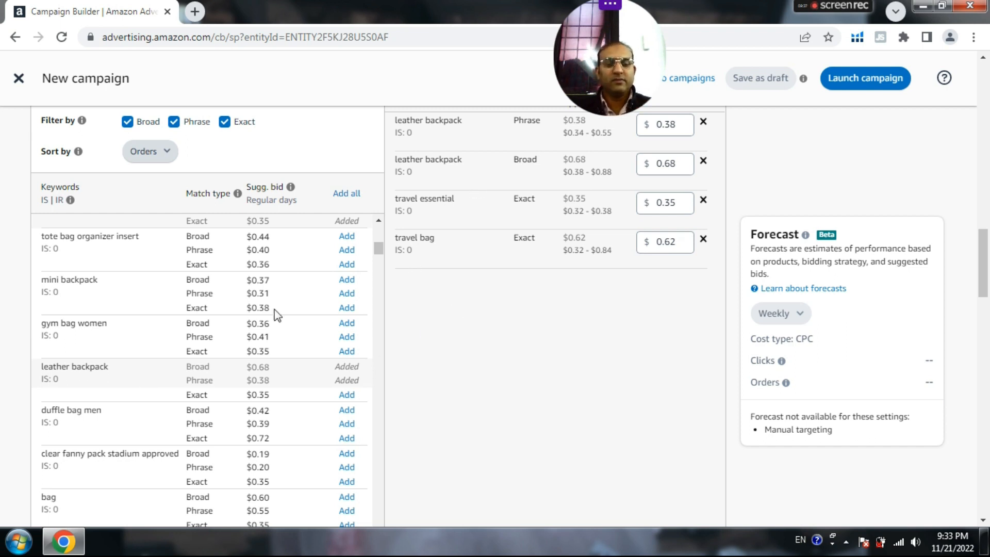
{"action": "scroll", "coordinate": [157, 323], "scroll_direction": "down", "scroll_amount": 4}
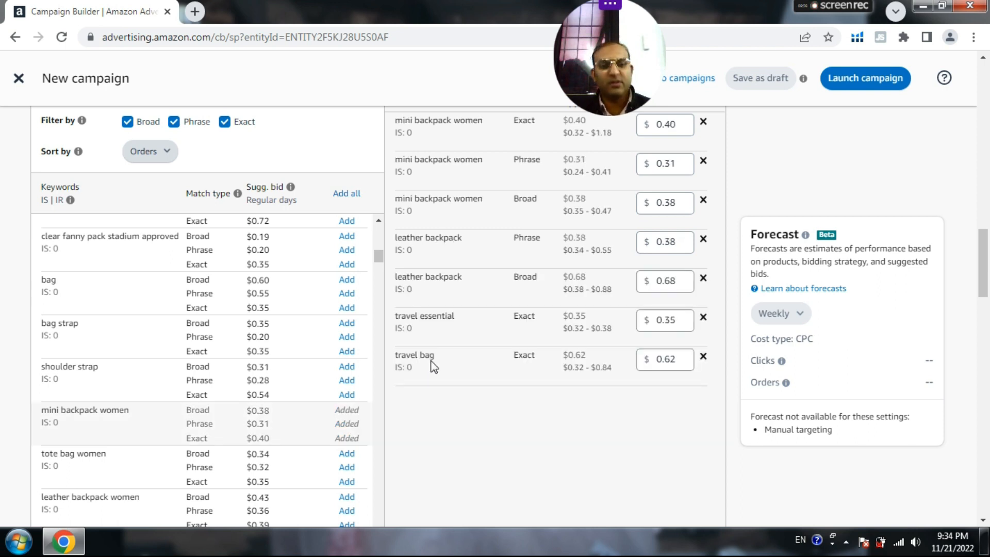
Step: Check the bid editing options for the Exact "mini backpack women" keyword, cancel the edit, and browse further suggested keywords
{"action": "left_click", "coordinate": [681, 122]}
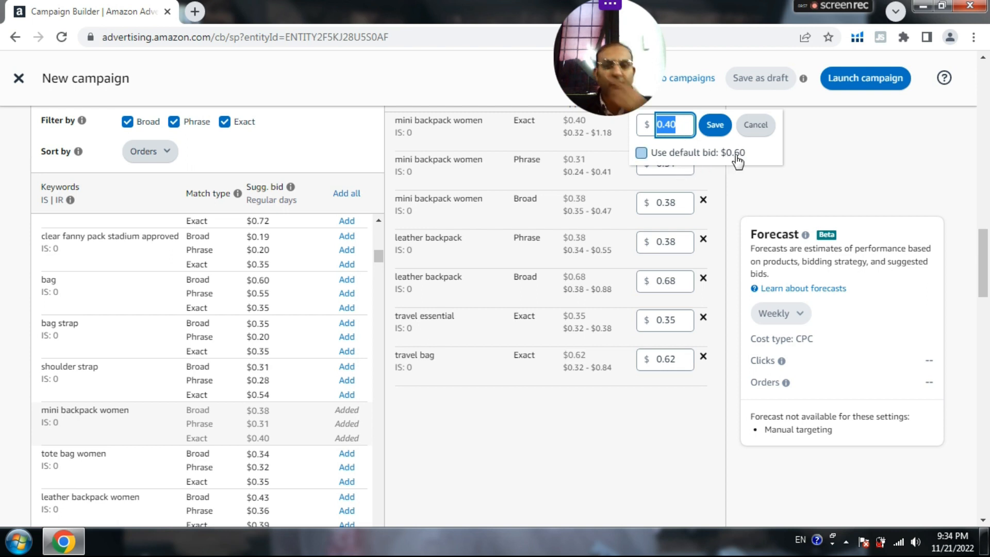
{"action": "left_click", "coordinate": [756, 125]}
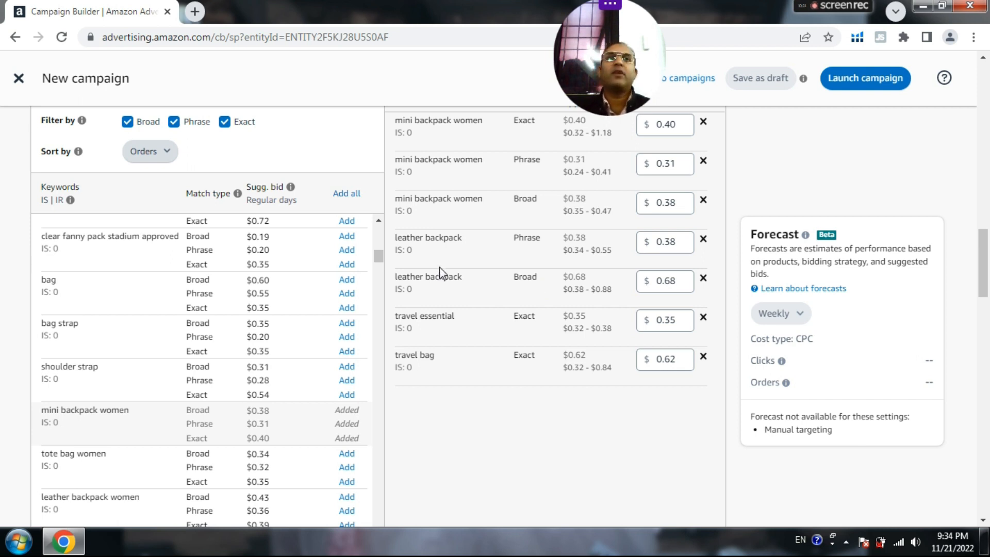
{"action": "scroll", "coordinate": [40, 289], "scroll_direction": "down", "scroll_amount": 1}
{"action": "scroll", "coordinate": [41, 289], "scroll_direction": "down", "scroll_amount": 3}
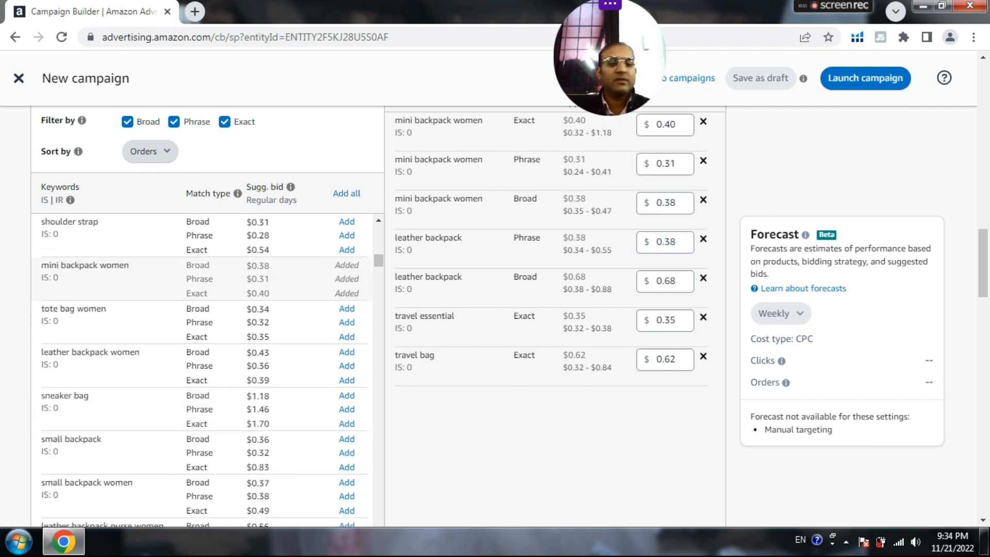
{"action": "scroll", "coordinate": [12, 314], "scroll_direction": "down", "scroll_amount": 4}
Step: Inspect the Enter list and Upload file methods of adding keywords, then return to the suggested keywords
{"action": "scroll", "coordinate": [13, 314], "scroll_direction": "up", "scroll_amount": 4}
{"action": "scroll", "coordinate": [11, 314], "scroll_direction": "up", "scroll_amount": 5}
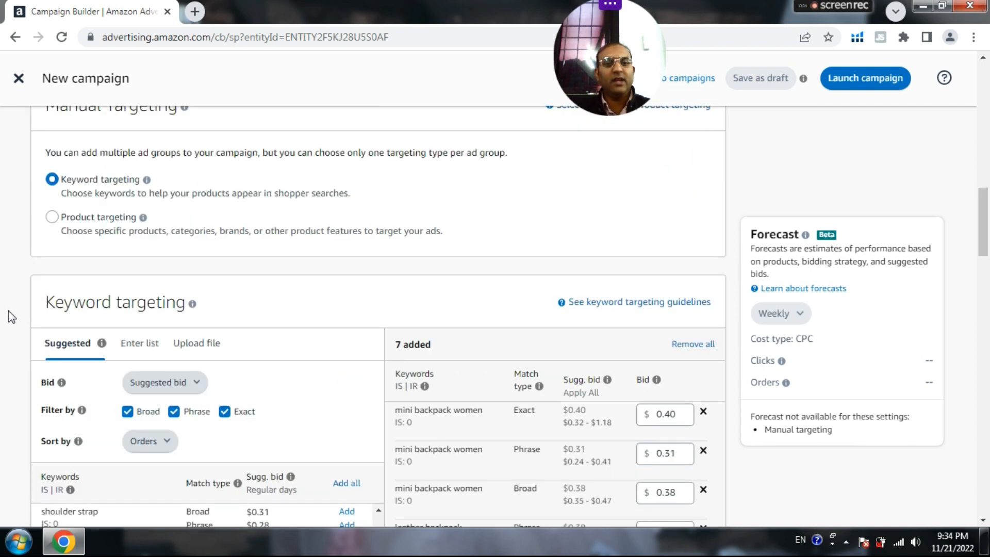
{"action": "scroll", "coordinate": [9, 310], "scroll_direction": "down", "scroll_amount": 1}
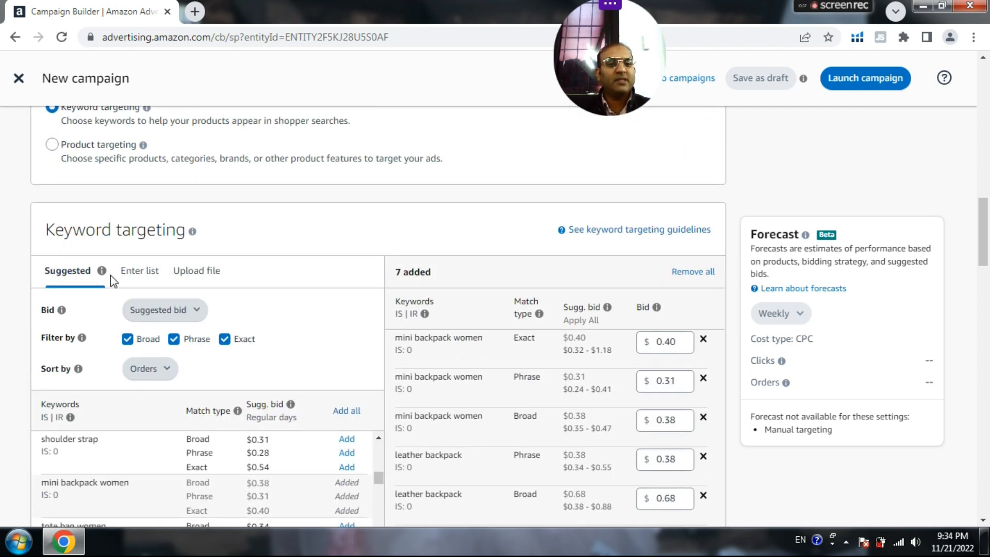
{"action": "left_click", "coordinate": [140, 274]}
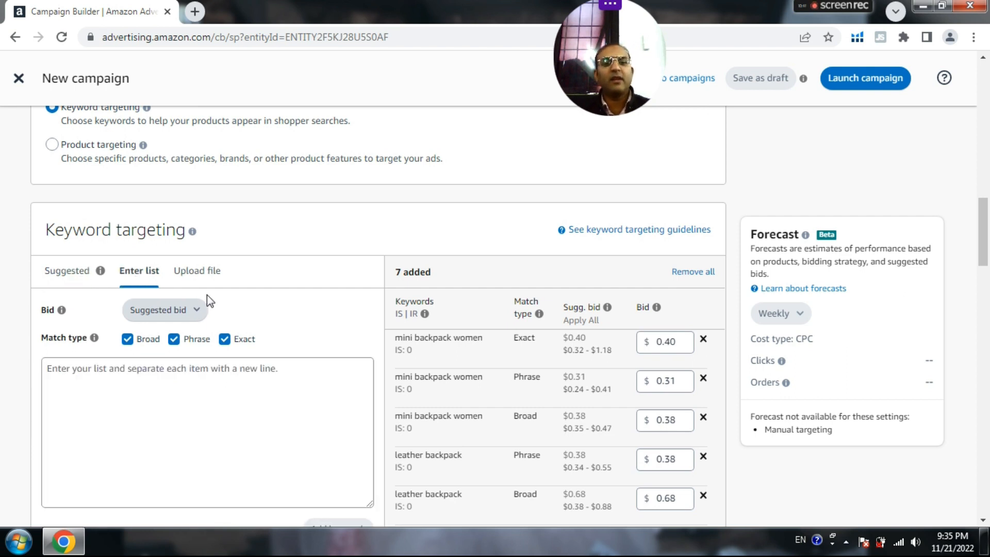
{"action": "scroll", "coordinate": [206, 297], "scroll_direction": "down", "scroll_amount": 1}
{"action": "left_click", "coordinate": [131, 325]}
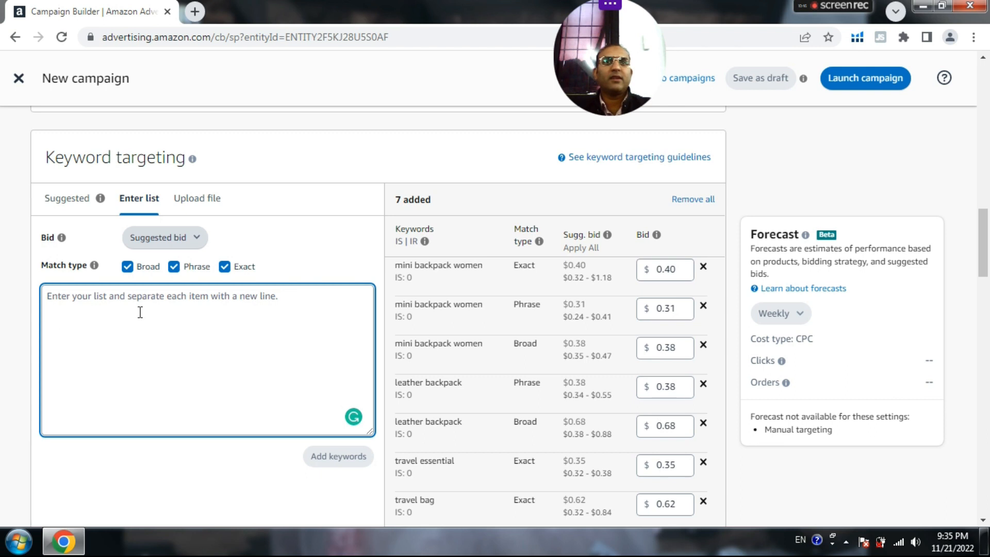
{"action": "scroll", "coordinate": [552, 320], "scroll_direction": "down", "scroll_amount": 3}
{"action": "scroll", "coordinate": [566, 343], "scroll_direction": "up", "scroll_amount": 3}
{"action": "left_click", "coordinate": [205, 208]}
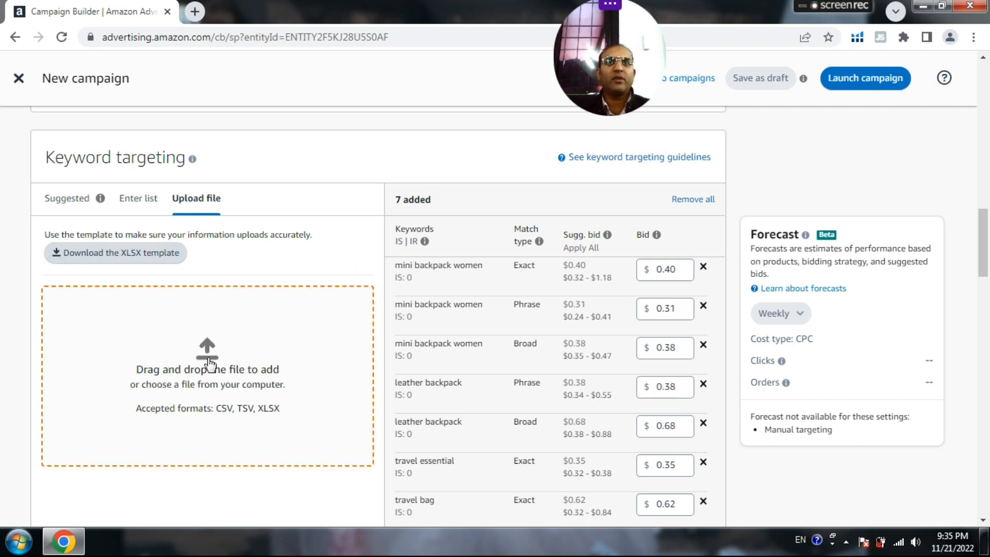
{"action": "left_click", "coordinate": [58, 206]}
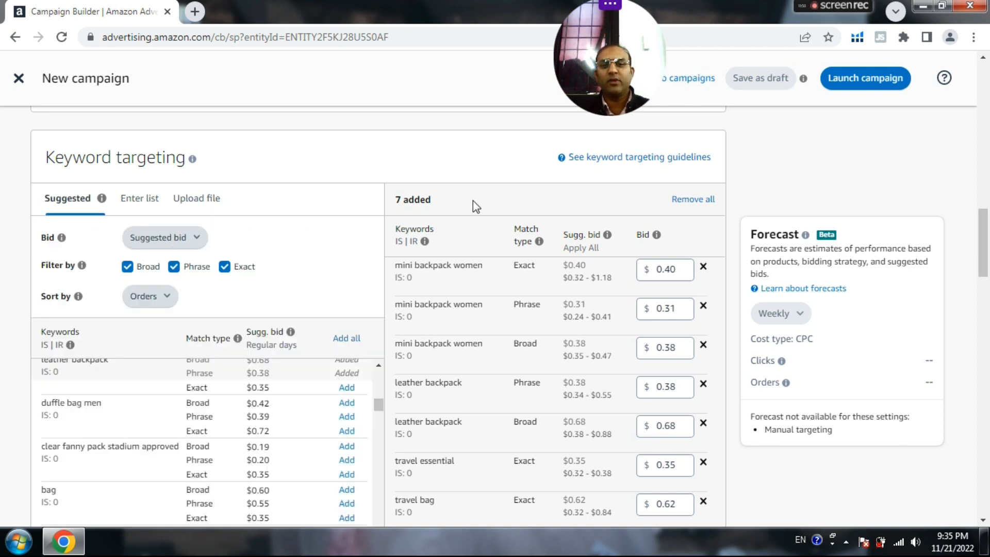
Step: Review the added keywords and the choice between keyword targeting and product targeting
{"action": "scroll", "coordinate": [469, 211], "scroll_direction": "down", "scroll_amount": 6}
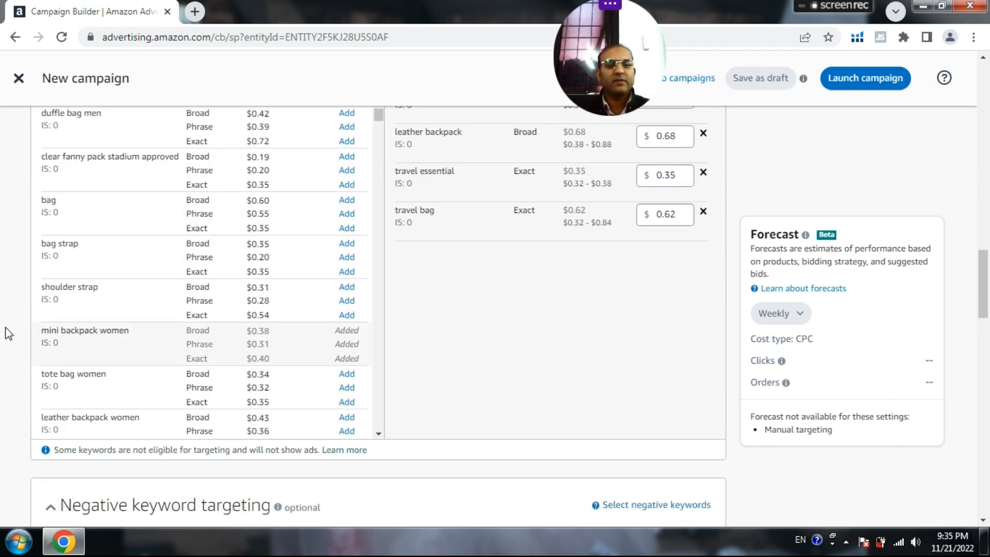
{"action": "scroll", "coordinate": [7, 332], "scroll_direction": "up", "scroll_amount": 8}
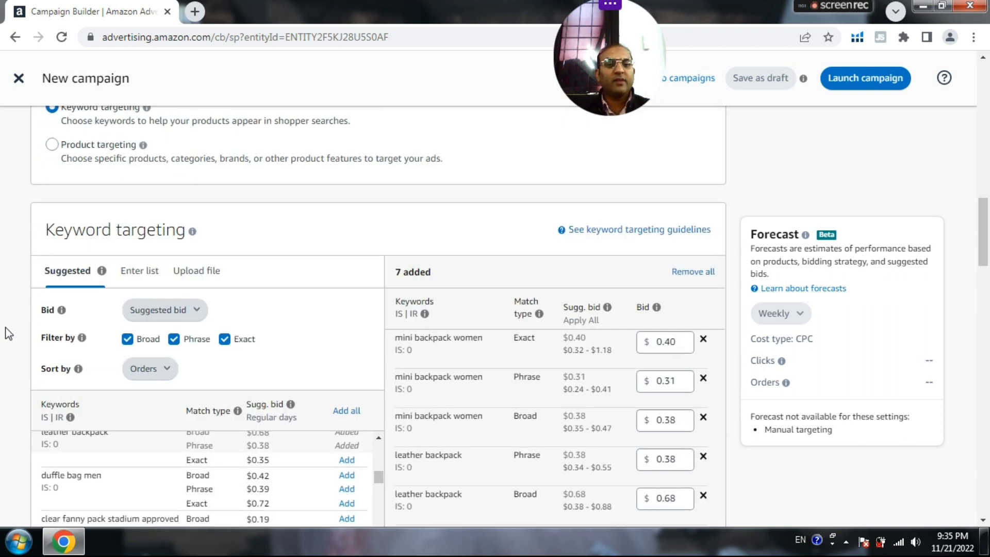
{"action": "scroll", "coordinate": [7, 333], "scroll_direction": "up", "scroll_amount": 3}
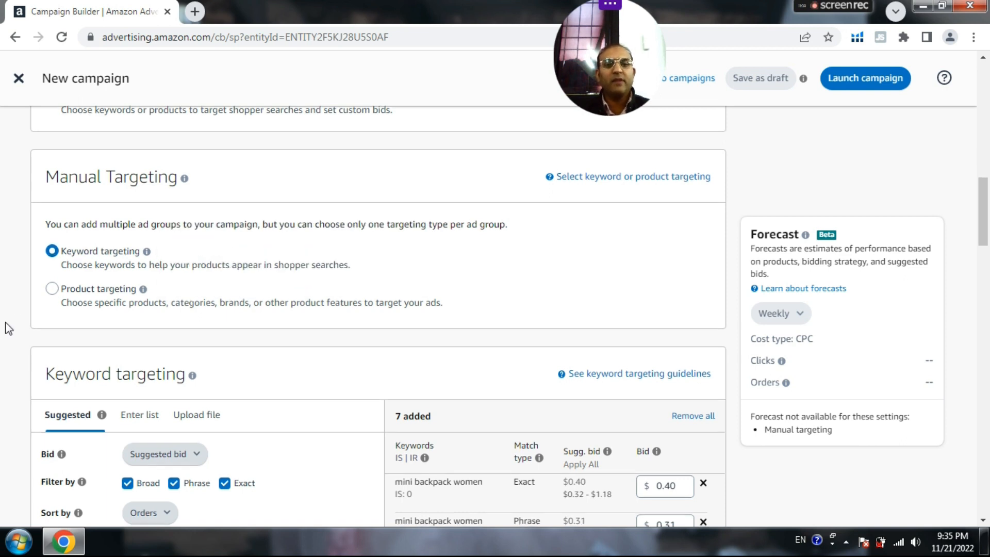
{"action": "scroll", "coordinate": [9, 328], "scroll_direction": "down", "scroll_amount": 3}
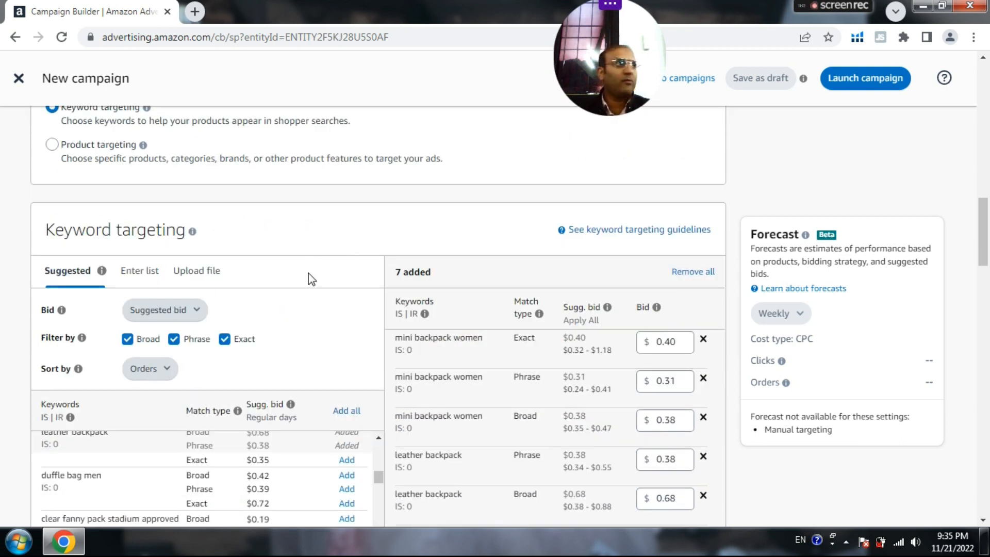
{"action": "scroll", "coordinate": [308, 274], "scroll_direction": "up", "scroll_amount": 2}
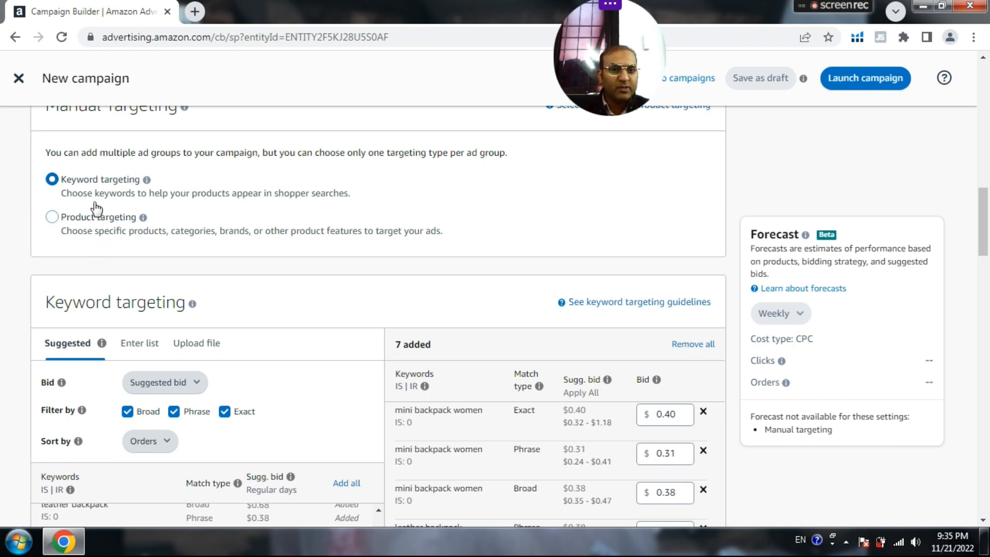
Step: Open amazon.com in a new browser tab and go to the Samsonite Classic Leather Backpack product page
{"action": "left_click", "coordinate": [198, 13]}
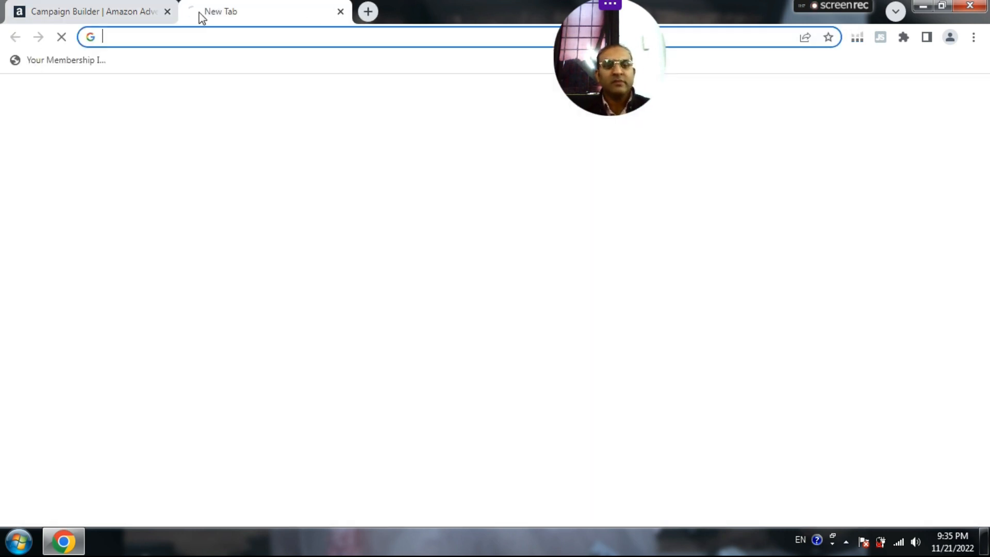
{"action": "type", "text": "ama"}
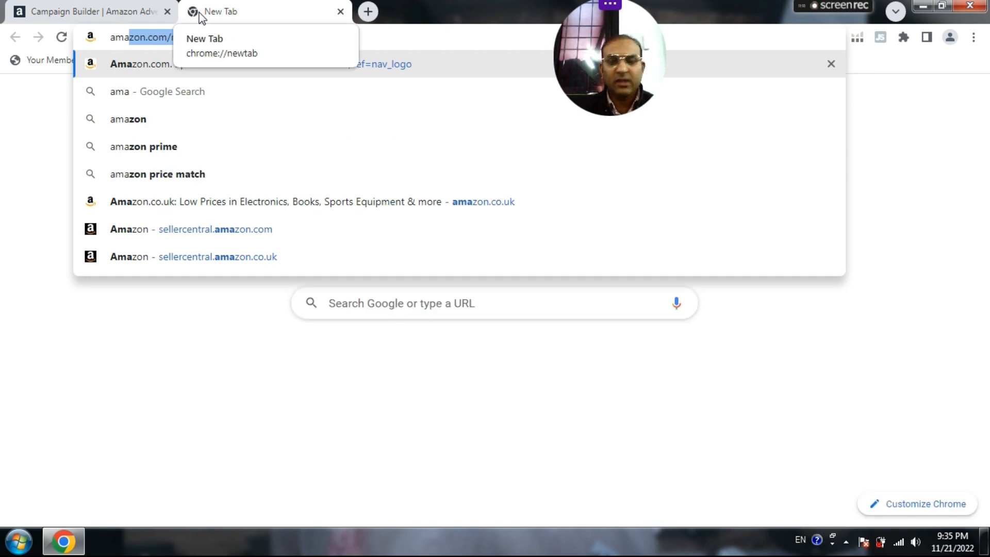
{"action": "key", "text": "Return"}
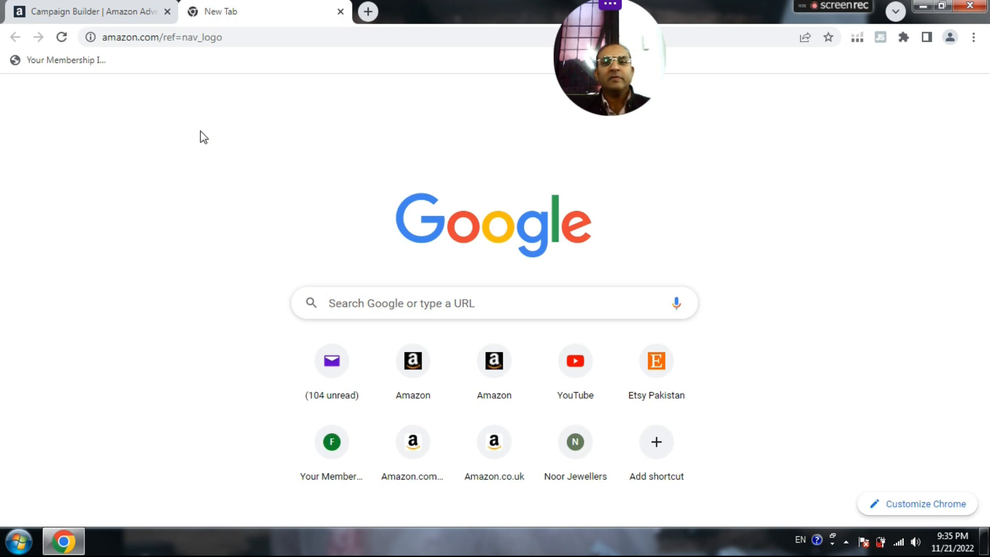
{"action": "key", "text": "ctrl+shift+Tab"}
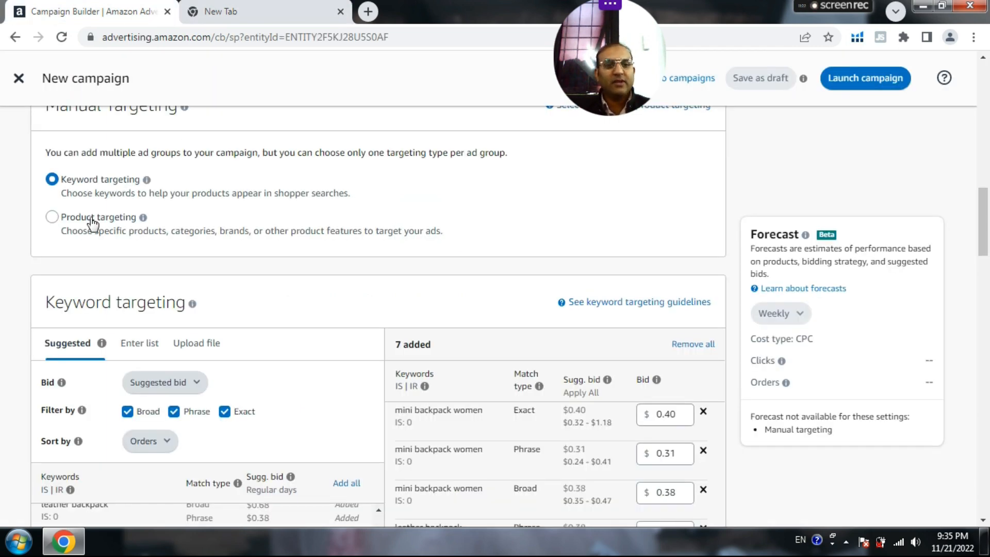
{"action": "key", "text": "ctrl+Tab"}
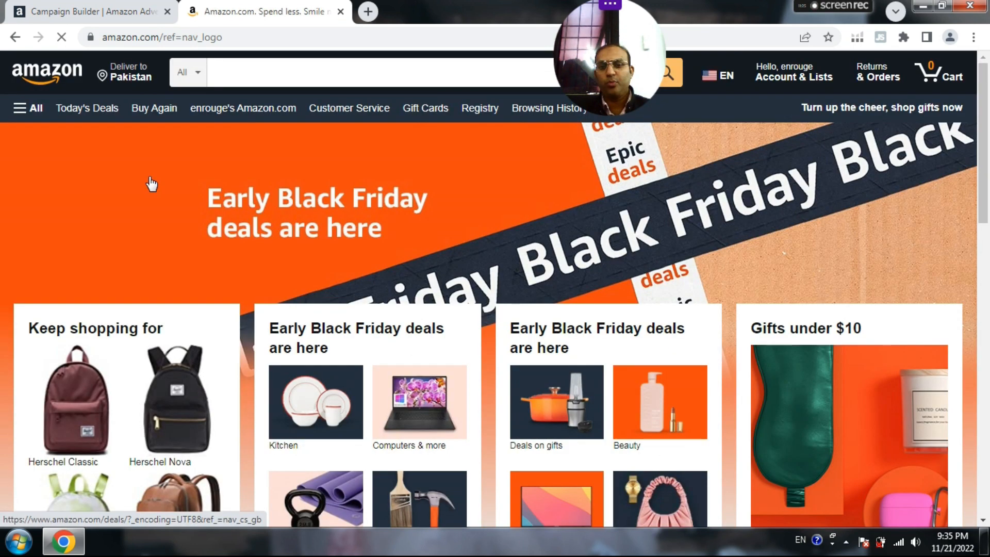
{"action": "scroll", "coordinate": [182, 371], "scroll_direction": "down", "scroll_amount": 3}
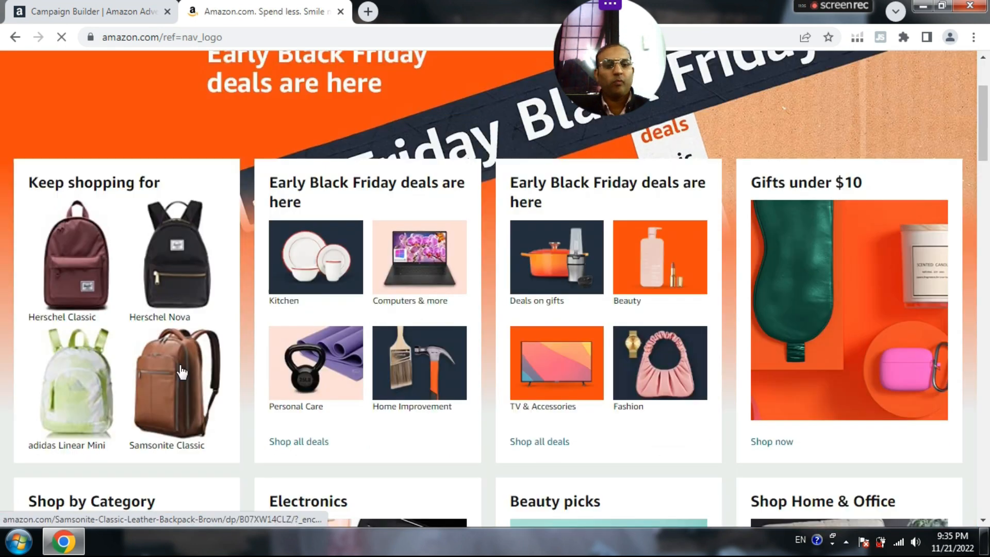
{"action": "left_click", "coordinate": [199, 325]}
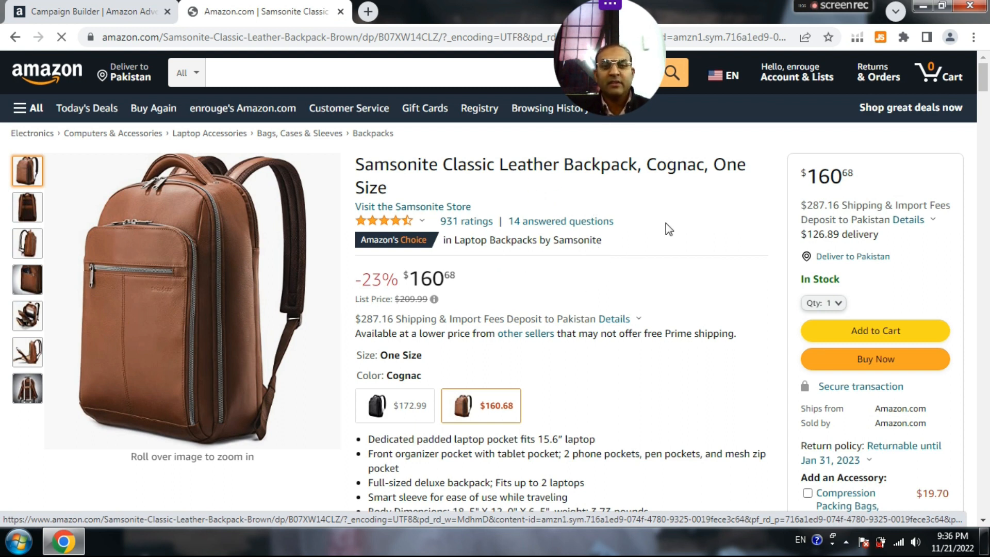
Step: Examine the backpack's product page, including its price, features and the related products under "More items to explore"
{"action": "scroll", "coordinate": [678, 223], "scroll_direction": "down", "scroll_amount": 1}
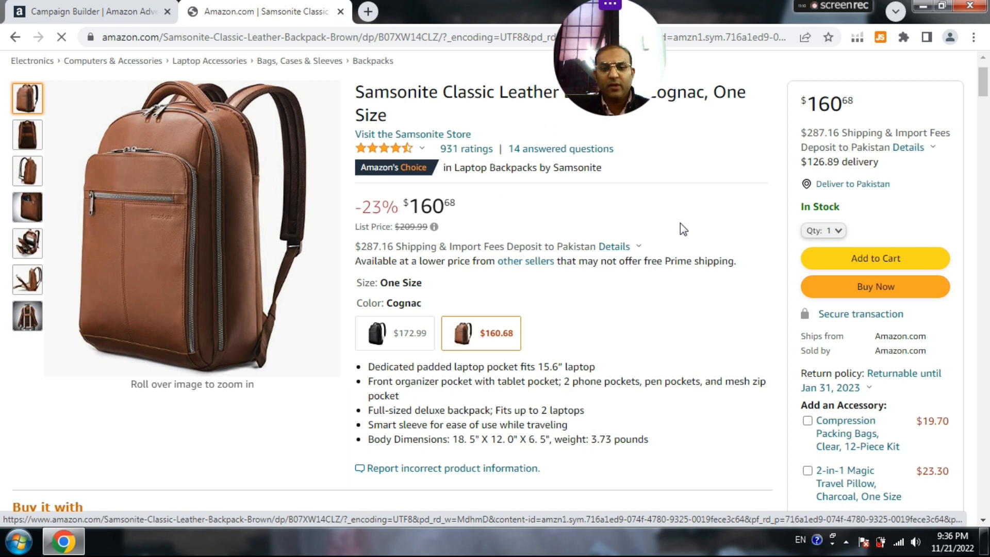
{"action": "scroll", "coordinate": [689, 235], "scroll_direction": "up", "scroll_amount": 1}
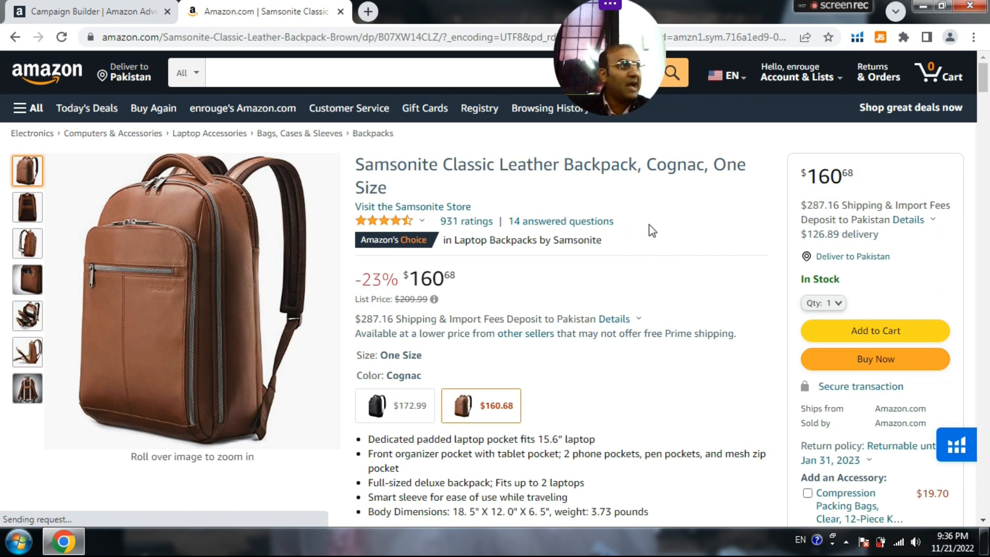
{"action": "scroll", "coordinate": [650, 231], "scroll_direction": "down", "scroll_amount": 3}
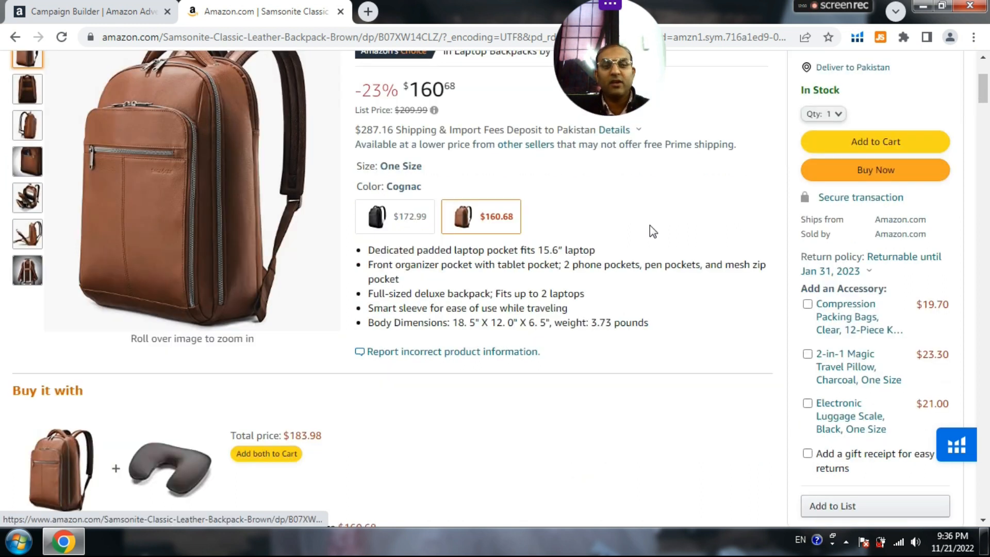
{"action": "scroll", "coordinate": [651, 231], "scroll_direction": "down", "scroll_amount": 3}
{"action": "scroll", "coordinate": [650, 227], "scroll_direction": "down", "scroll_amount": 5}
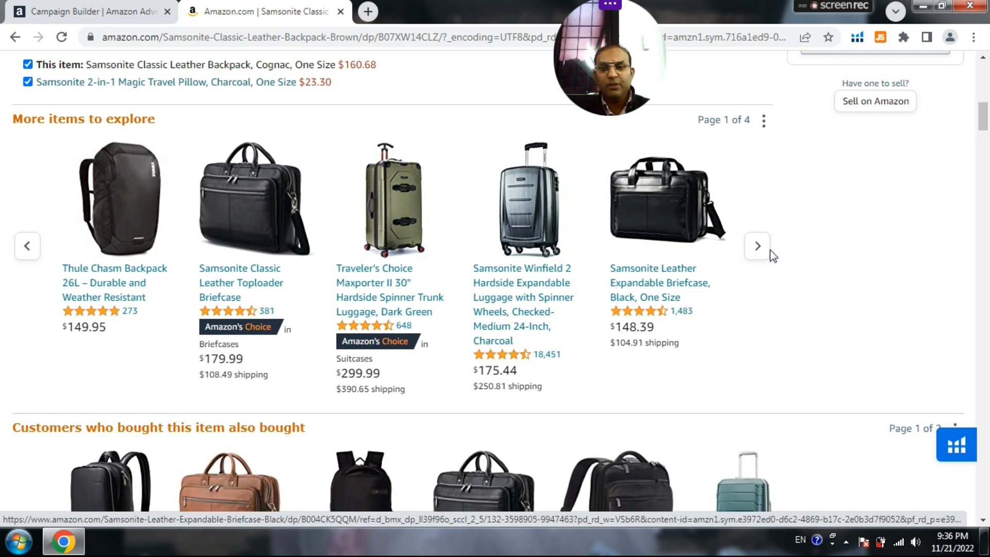
Step: Examine more related products under "Customers who bought this item also bought" and "More items to explore"
{"action": "scroll", "coordinate": [759, 254], "scroll_direction": "down", "scroll_amount": 3}
{"action": "scroll", "coordinate": [759, 254], "scroll_direction": "down", "scroll_amount": 2}
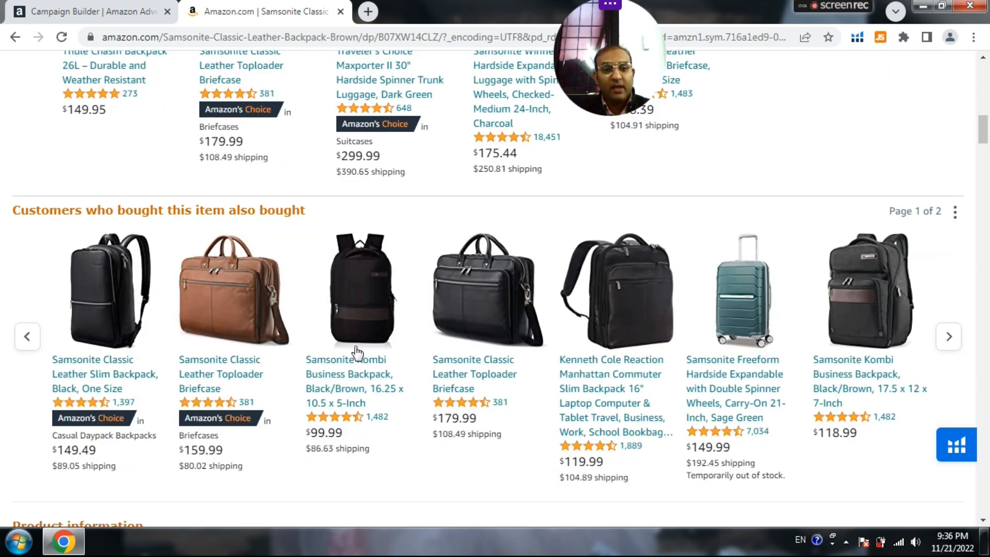
{"action": "left_click", "coordinate": [949, 338]}
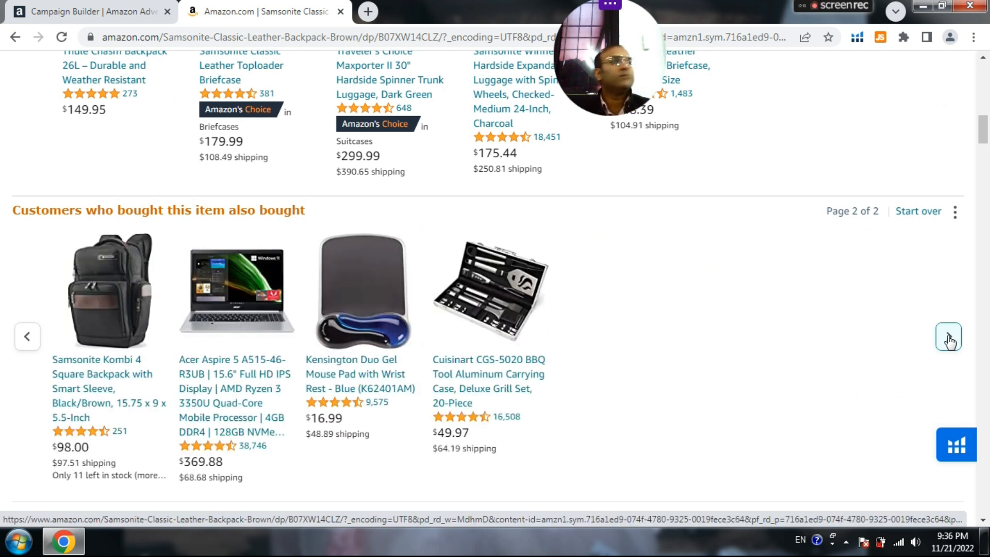
{"action": "scroll", "coordinate": [751, 354], "scroll_direction": "up", "scroll_amount": 3}
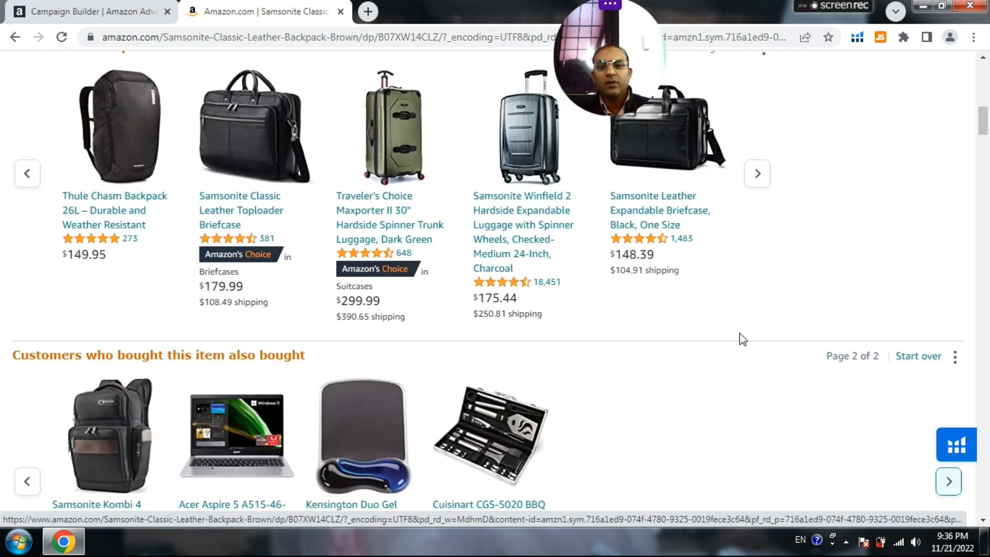
{"action": "scroll", "coordinate": [740, 289], "scroll_direction": "up", "scroll_amount": 3}
{"action": "left_click", "coordinate": [756, 321]}
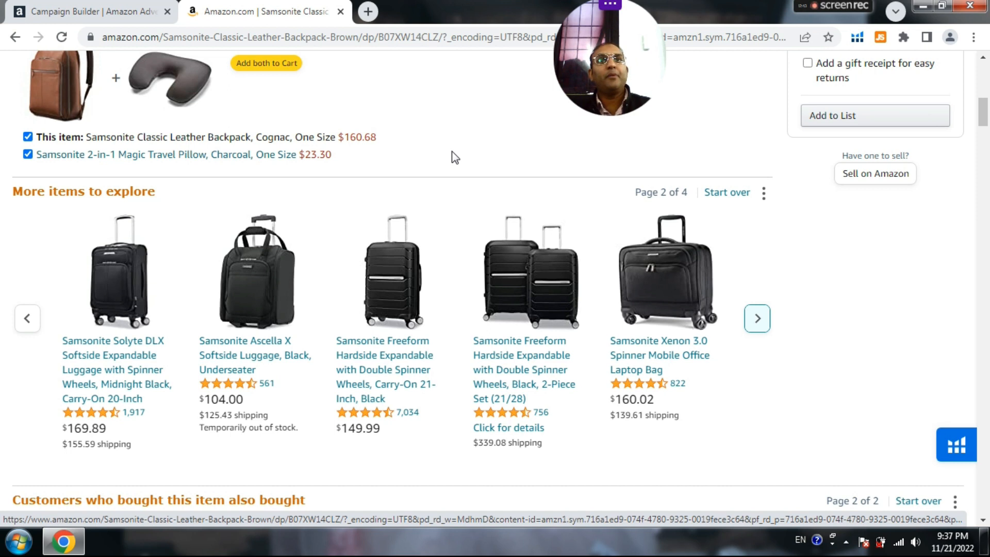
Step: Copy the Samsonite backpack's ASIN, B07XW14CLZ, from the product page's web address
{"action": "left_click", "coordinate": [404, 37]}
{"action": "left_click", "coordinate": [405, 37]}
{"action": "double_click", "coordinate": [471, 37]}
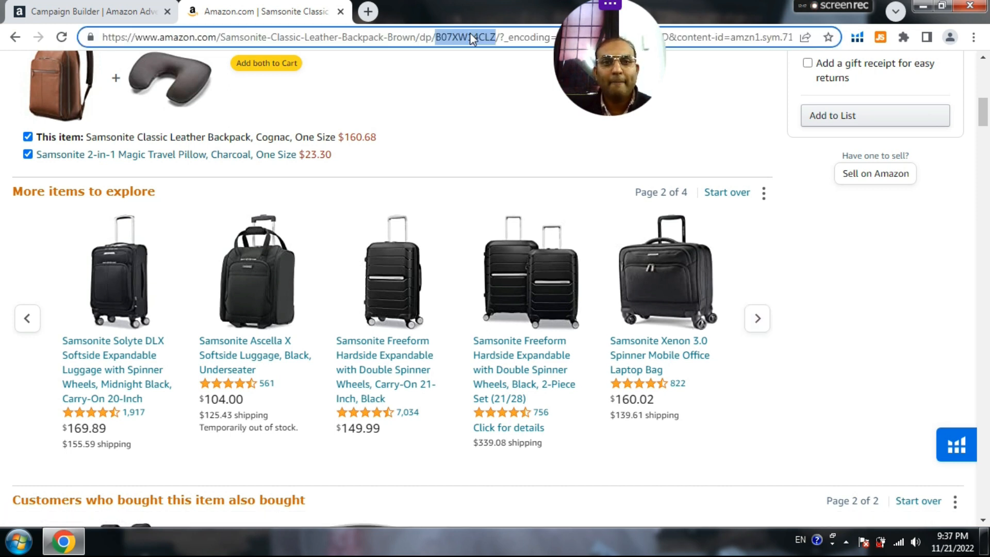
Step: Return to the Campaign Builder page and change the manual targeting type to Product targeting
{"action": "left_click", "coordinate": [93, 12]}
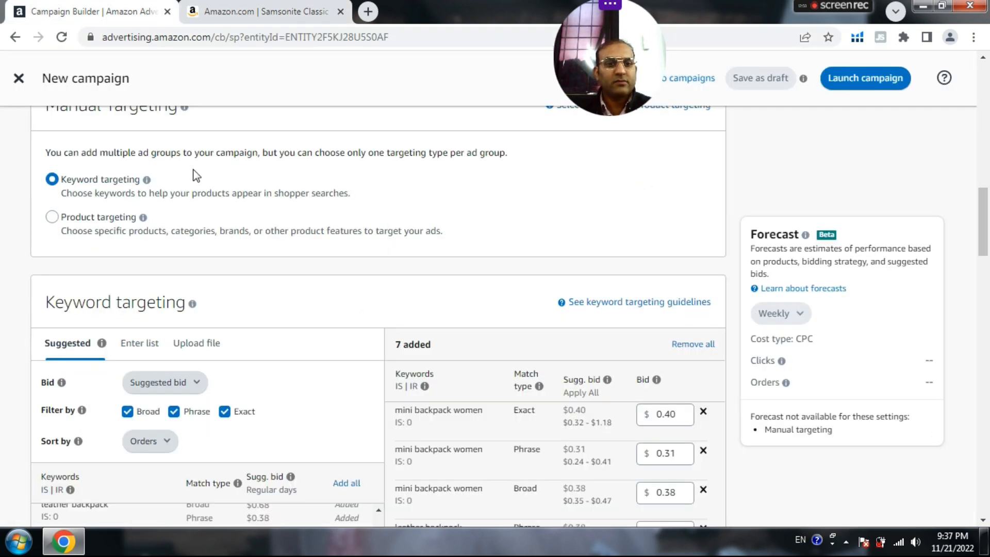
{"action": "left_click", "coordinate": [52, 218]}
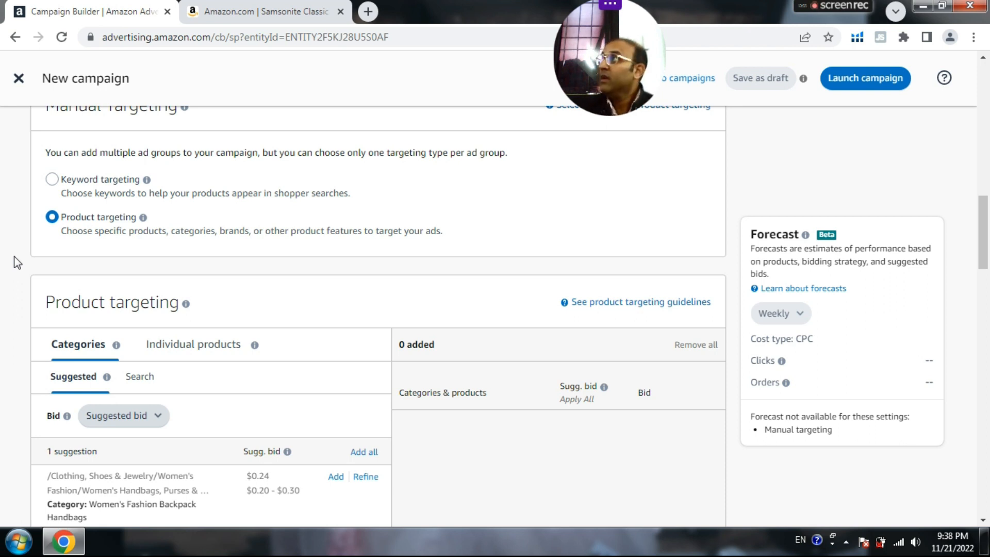
{"action": "scroll", "coordinate": [82, 314], "scroll_direction": "down", "scroll_amount": 2}
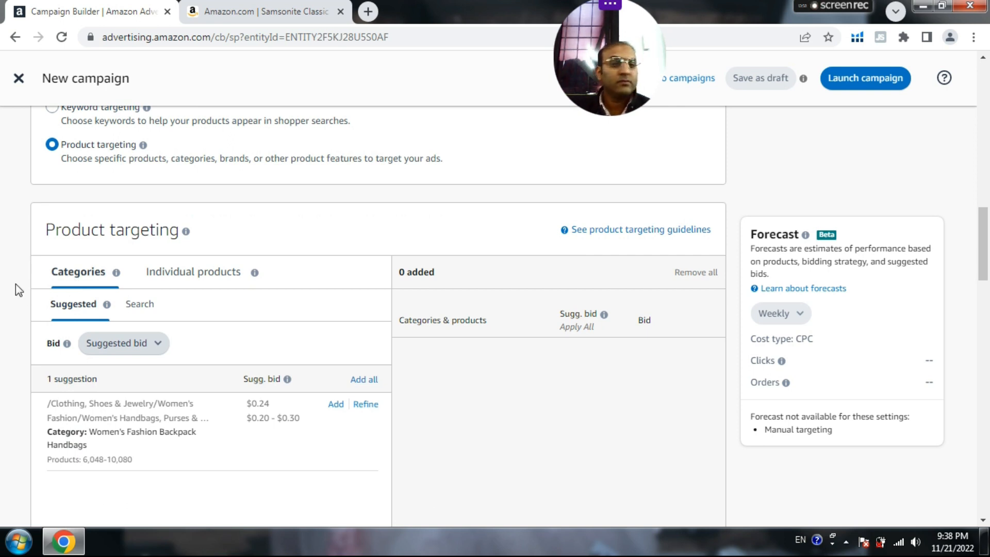
{"action": "scroll", "coordinate": [15, 284], "scroll_direction": "down", "scroll_amount": 1}
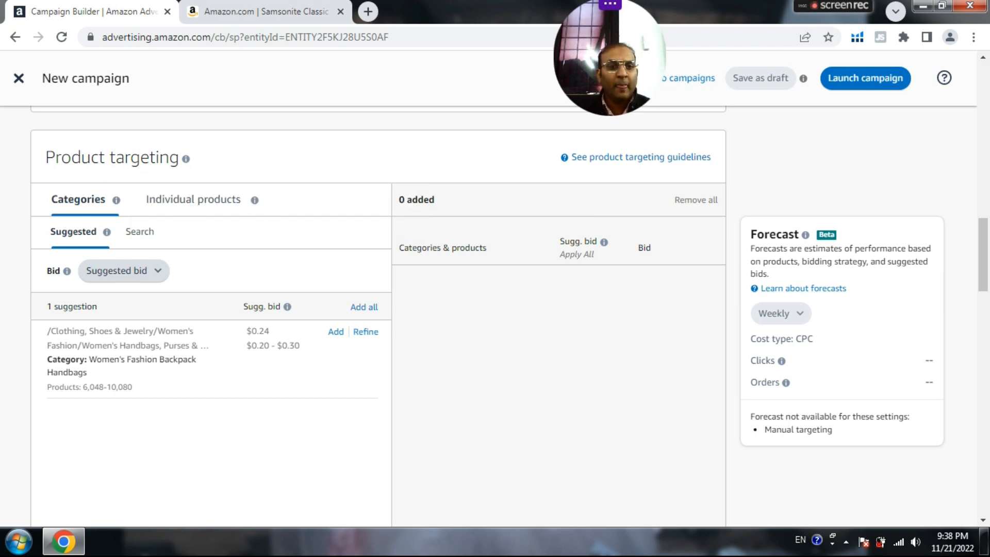
{"action": "scroll", "coordinate": [376, 310], "scroll_direction": "down", "scroll_amount": 1}
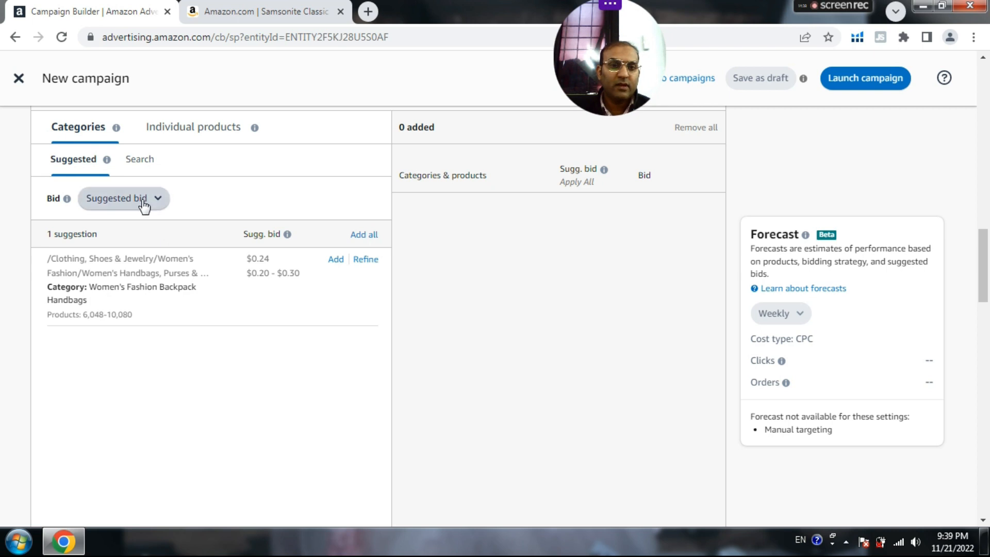
Step: Check the bid options, keep Suggested bid, and add the suggested category Women's Fashion Backpack Handbags as a target
{"action": "left_click", "coordinate": [161, 198]}
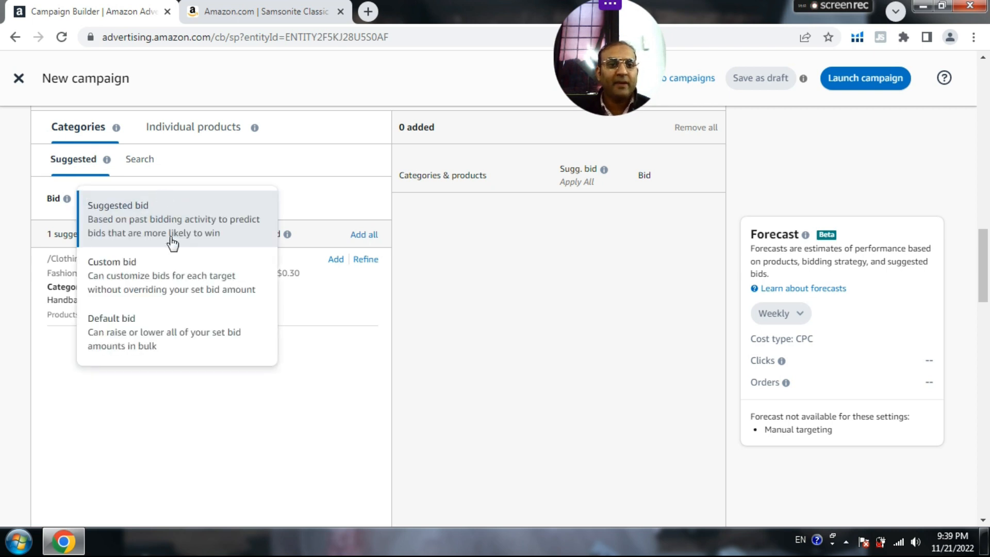
{"action": "left_click", "coordinate": [289, 318]}
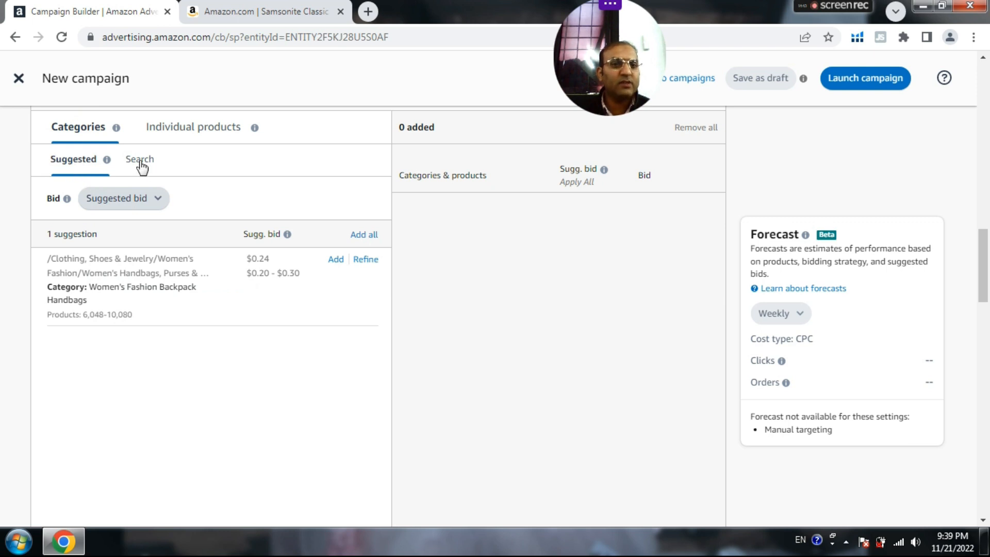
{"action": "left_click", "coordinate": [336, 260]}
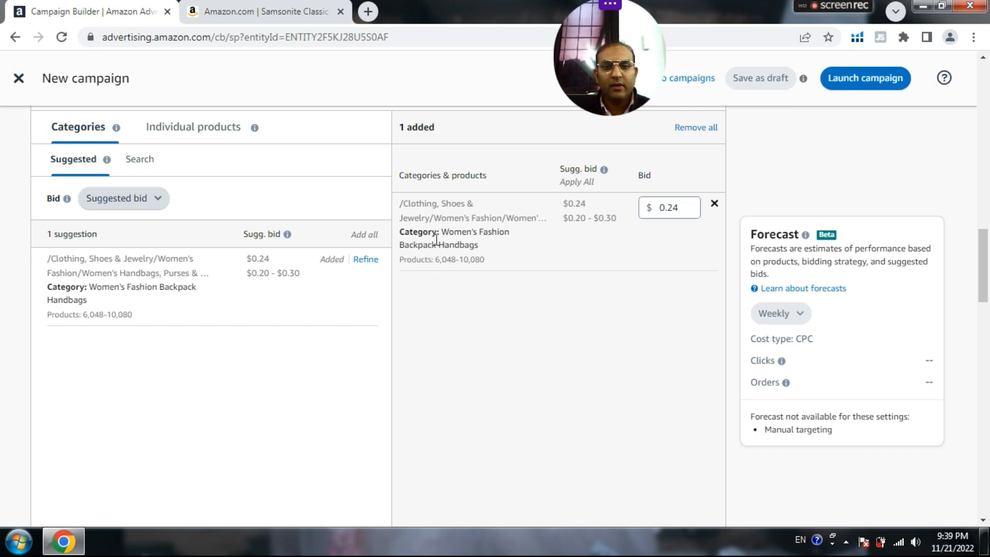
{"action": "left_click_drag", "start_coordinate": [406, 246], "coordinate": [469, 250]}
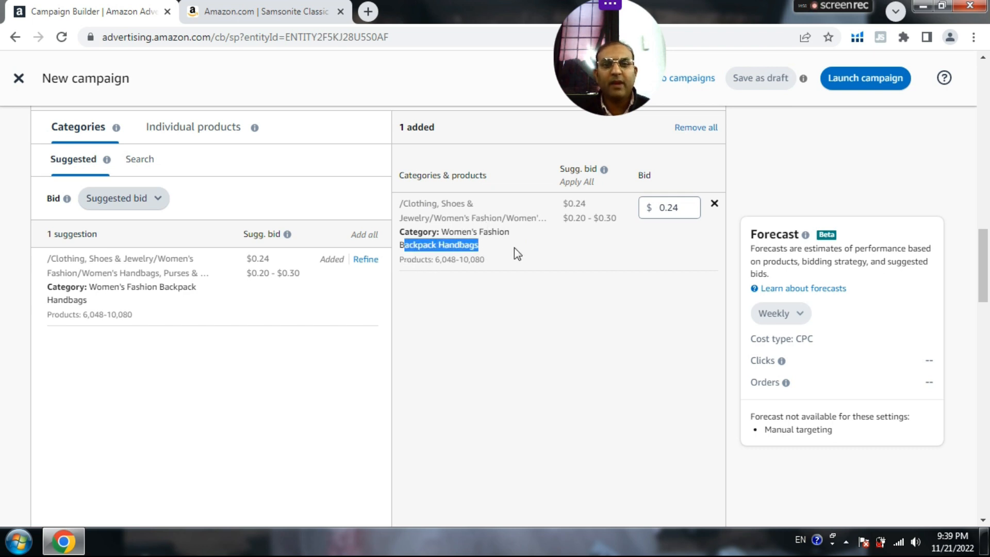
{"action": "left_click", "coordinate": [530, 249]}
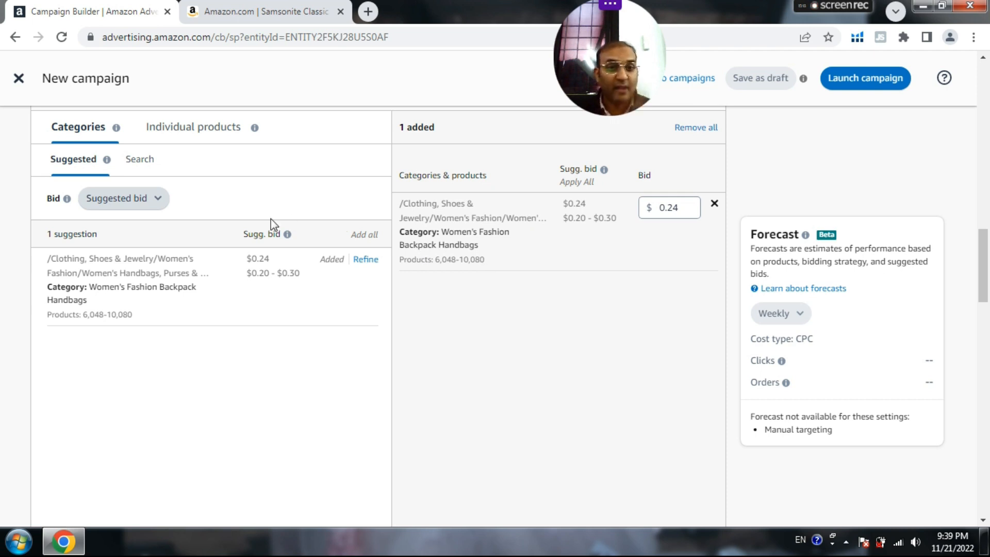
Step: Browse the full list of targeting categories and search it for "men handbag"
{"action": "left_click", "coordinate": [149, 168]}
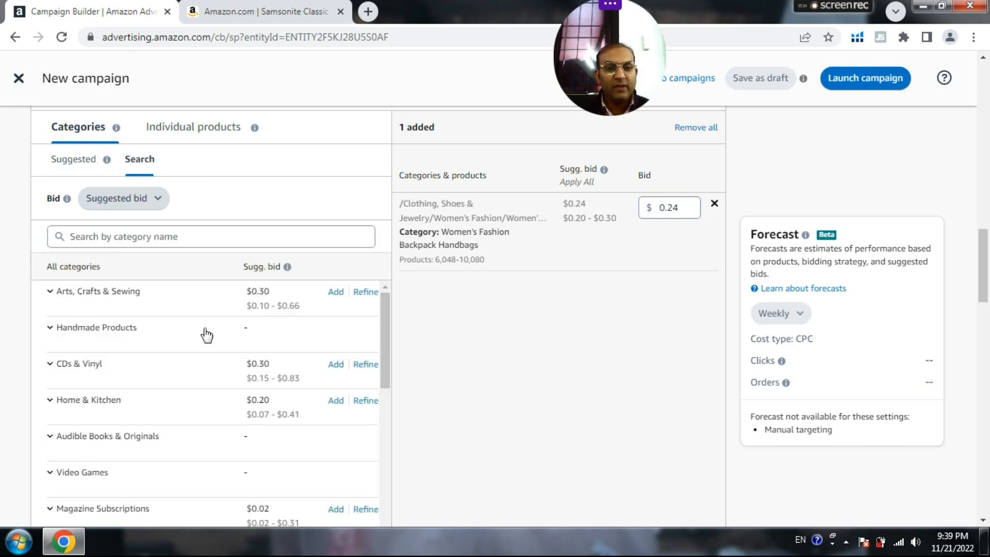
{"action": "scroll", "coordinate": [198, 322], "scroll_direction": "down", "scroll_amount": 3}
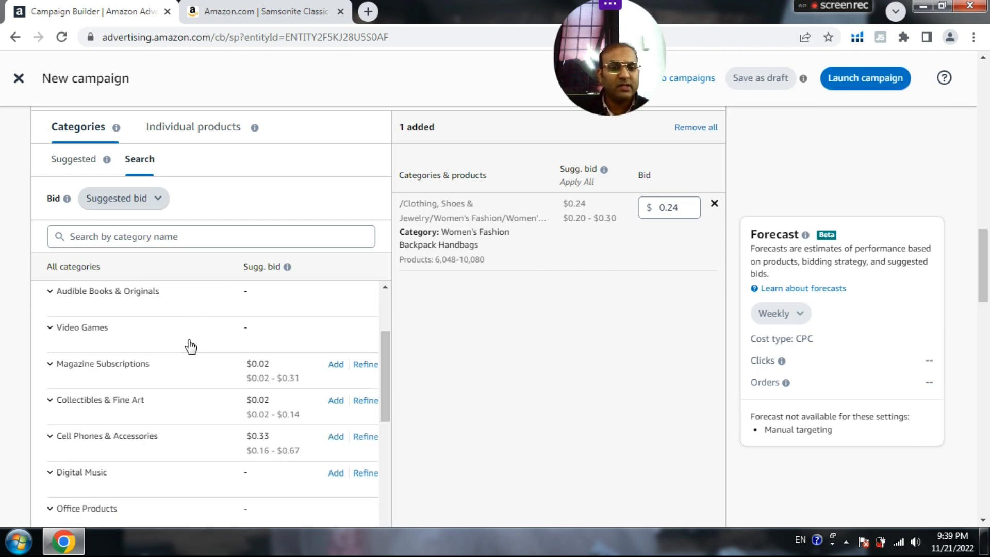
{"action": "scroll", "coordinate": [186, 344], "scroll_direction": "down", "scroll_amount": 8}
{"action": "scroll", "coordinate": [183, 346], "scroll_direction": "up", "scroll_amount": 10}
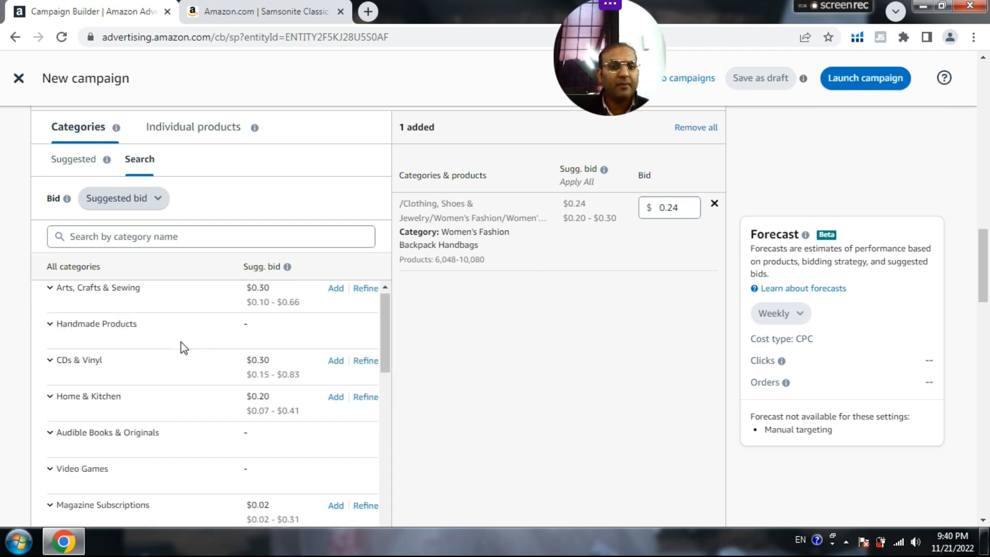
{"action": "left_click", "coordinate": [126, 242]}
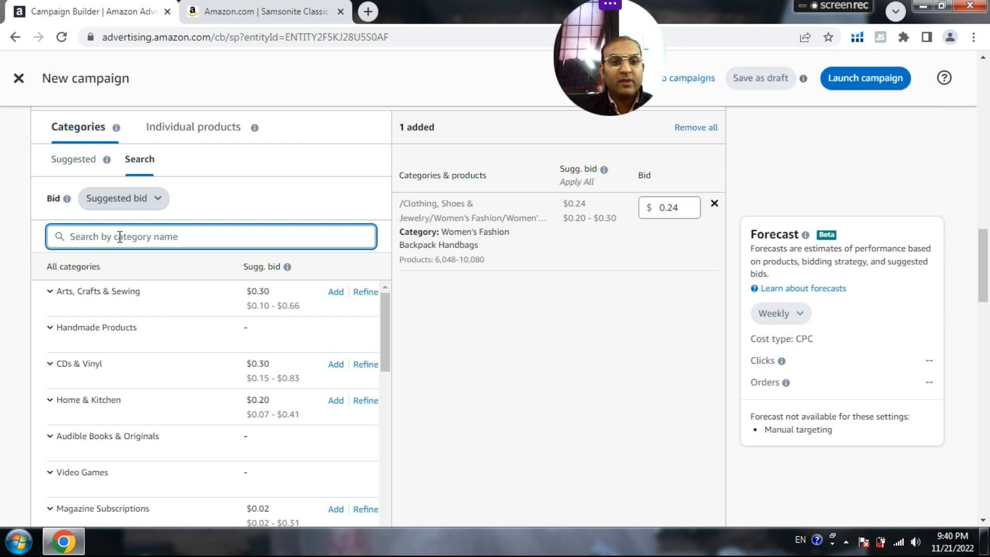
{"action": "type", "text": "men"}
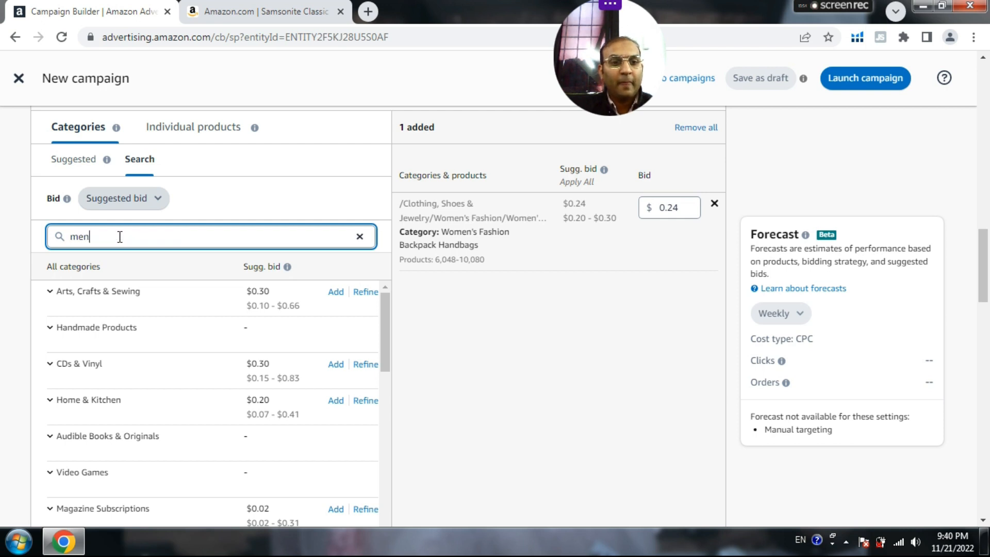
{"action": "type", "text": " hand"}
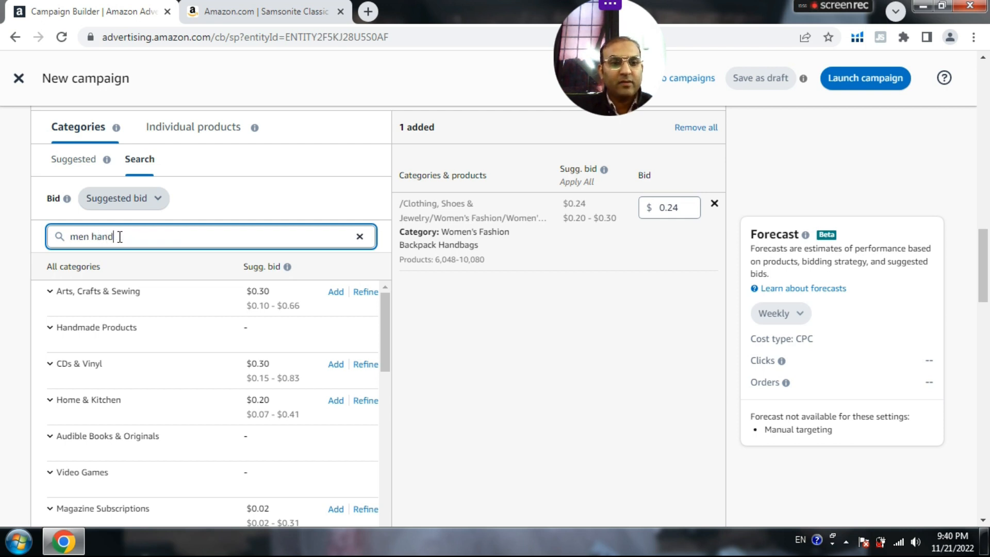
{"action": "type", "text": "bag"}
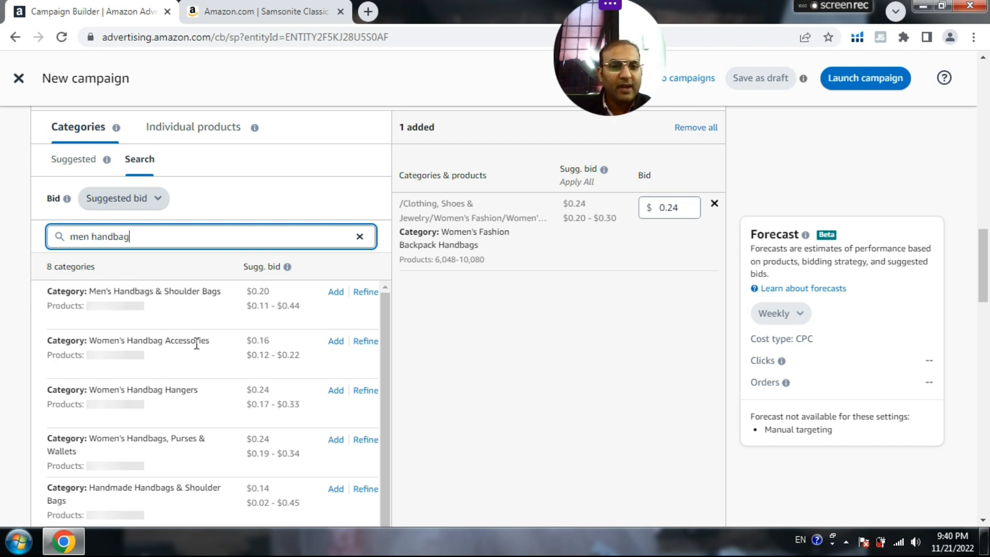
Step: Add the categories Handmade Handbags & Shoulder Bags and Men's Handbags & Shoulder Bags as targets at their suggested bids
{"action": "scroll", "coordinate": [16, 343], "scroll_direction": "down", "scroll_amount": 1}
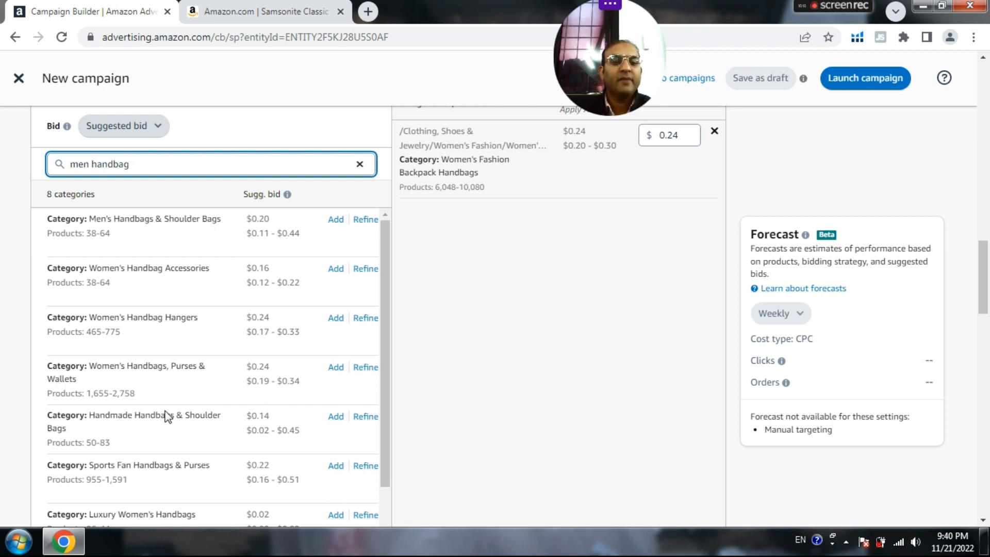
{"action": "left_click", "coordinate": [336, 418]}
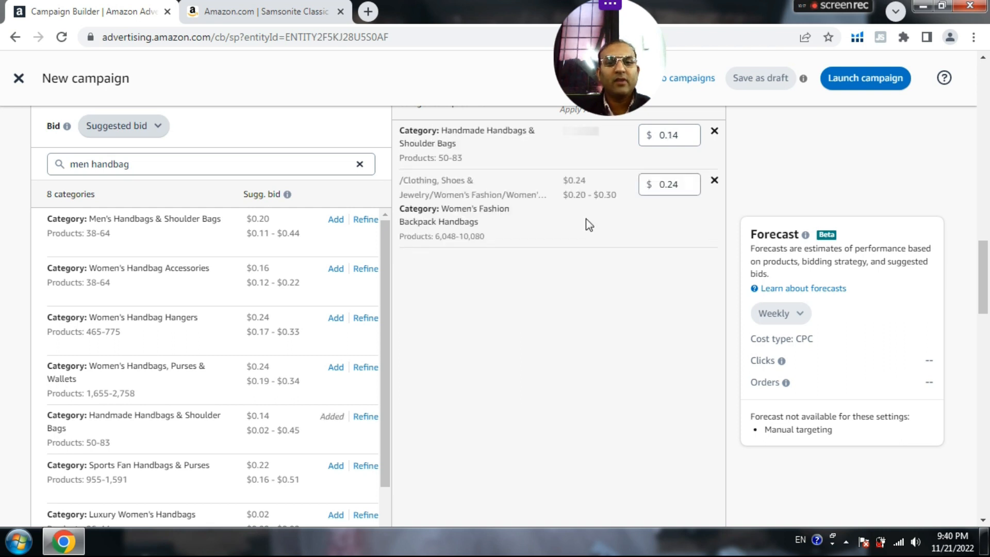
{"action": "scroll", "coordinate": [279, 336], "scroll_direction": "up", "scroll_amount": 3}
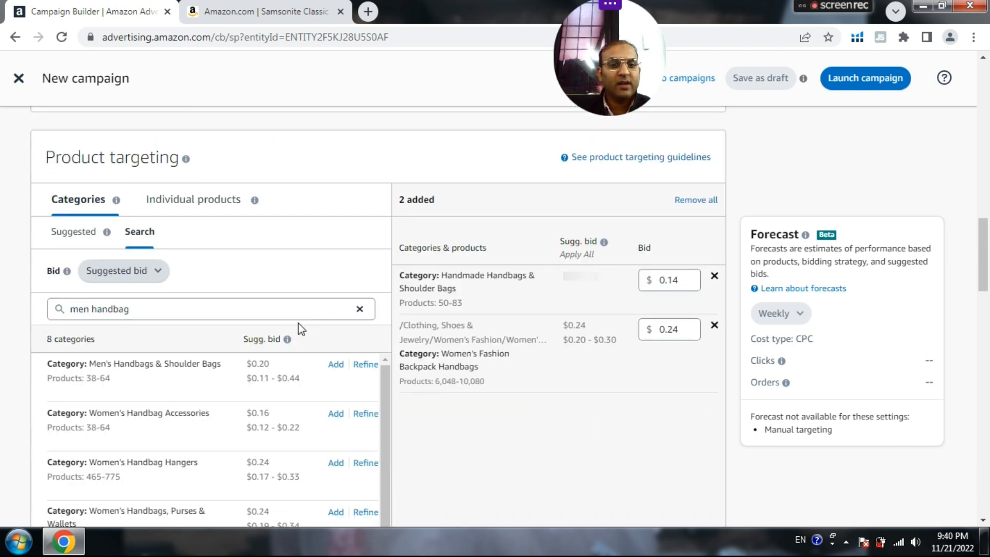
{"action": "left_click", "coordinate": [336, 365]}
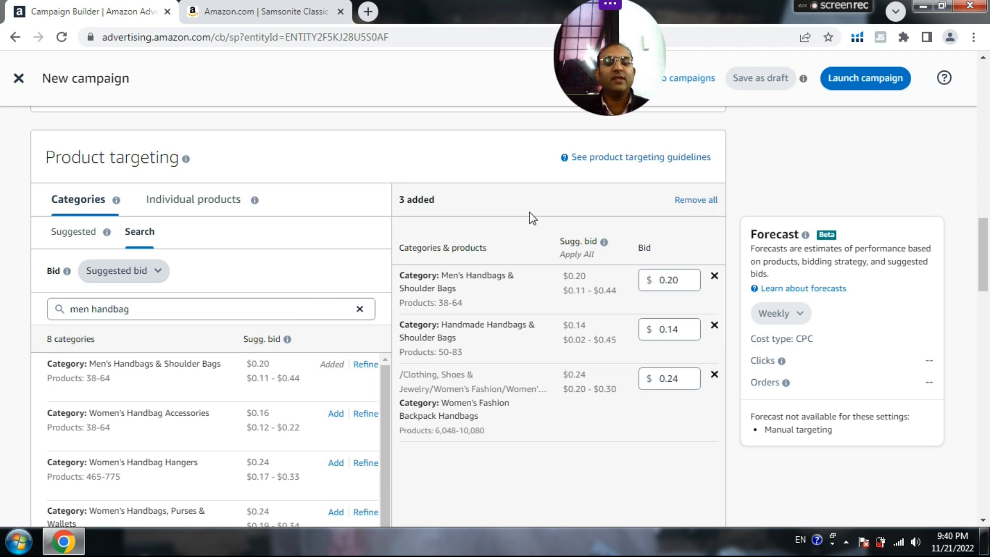
Step: Review the added category targets and open the suggestions for targeting individual products
{"action": "scroll", "coordinate": [536, 217], "scroll_direction": "down", "scroll_amount": 1}
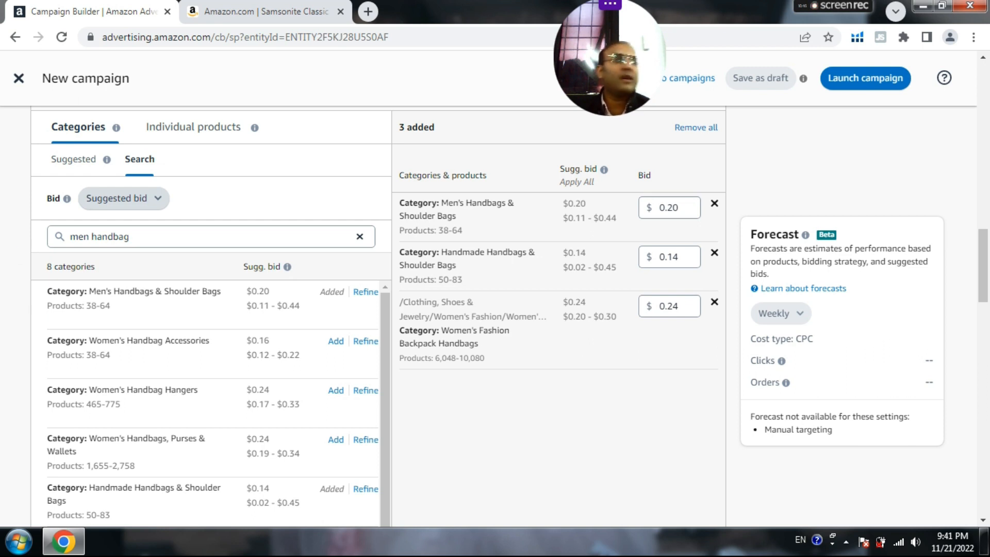
{"action": "scroll", "coordinate": [4, 250], "scroll_direction": "down", "scroll_amount": 5}
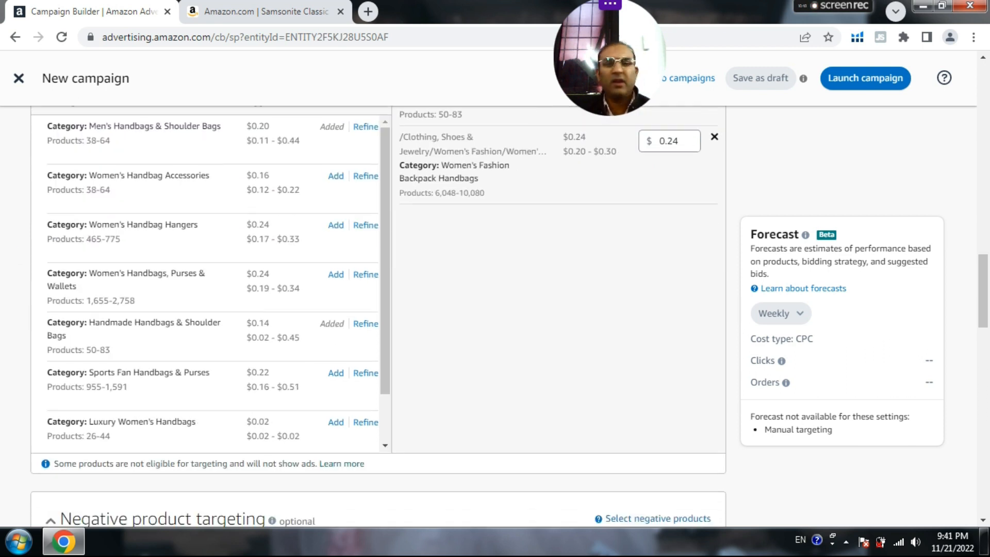
{"action": "scroll", "coordinate": [5, 250], "scroll_direction": "up", "scroll_amount": 8}
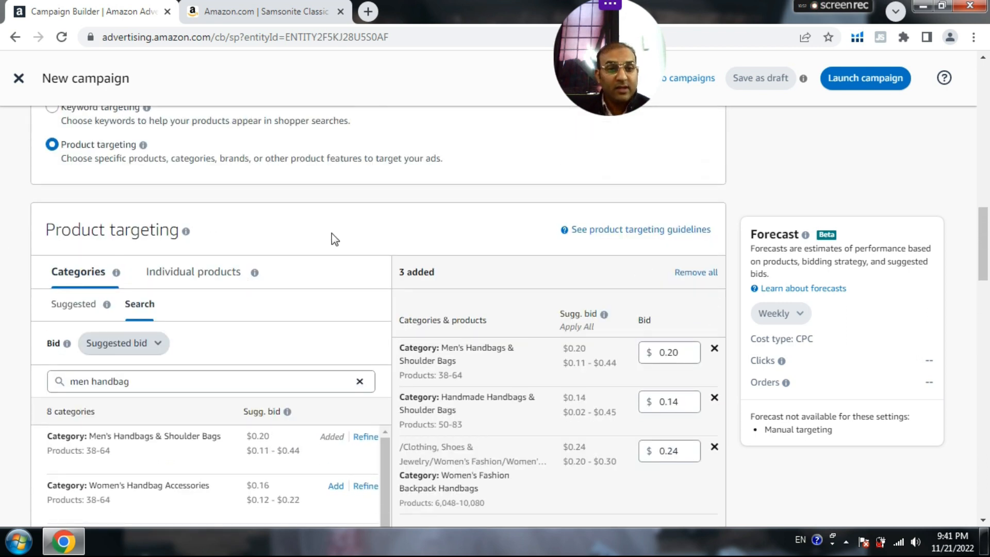
{"action": "left_click", "coordinate": [184, 274]}
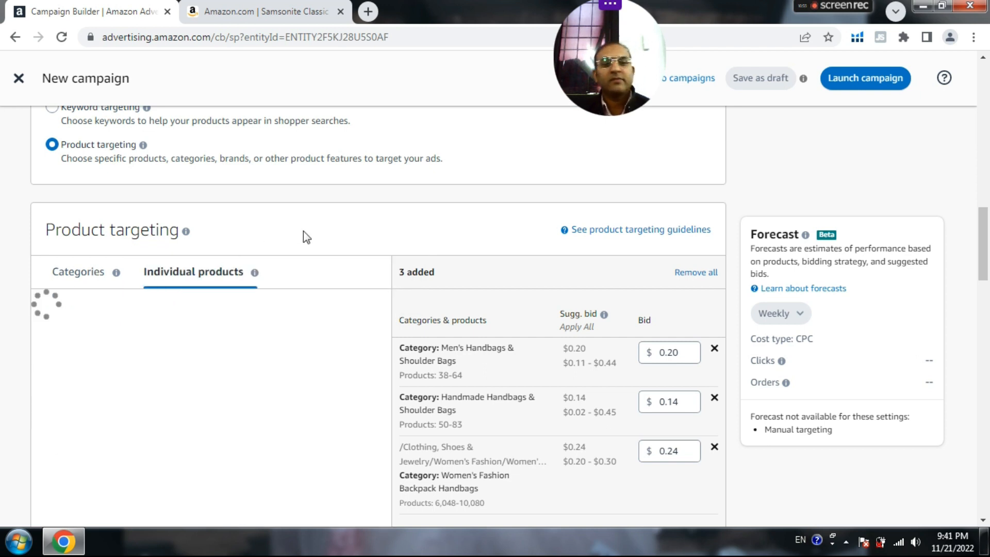
{"action": "scroll", "coordinate": [330, 198], "scroll_direction": "down", "scroll_amount": 1}
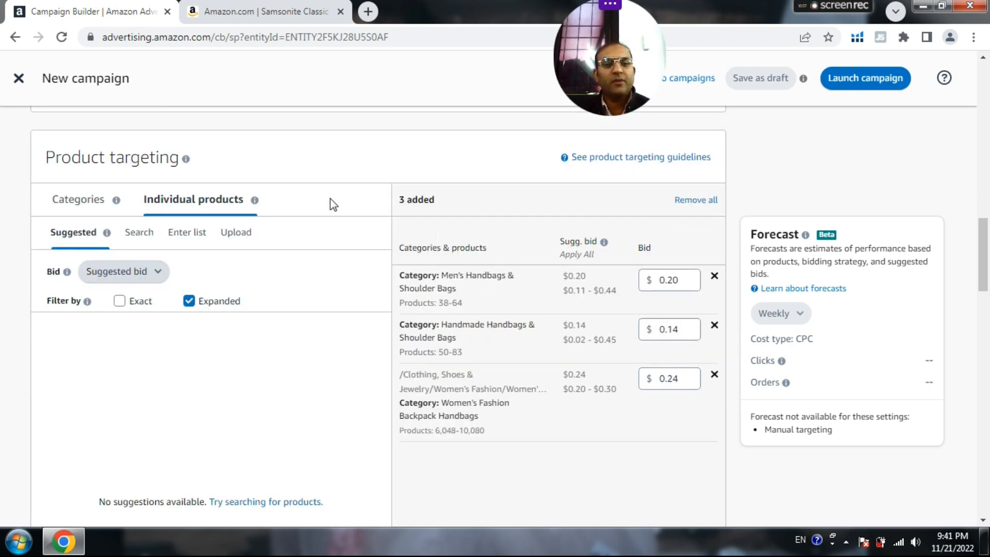
{"action": "scroll", "coordinate": [330, 198], "scroll_direction": "down", "scroll_amount": 1}
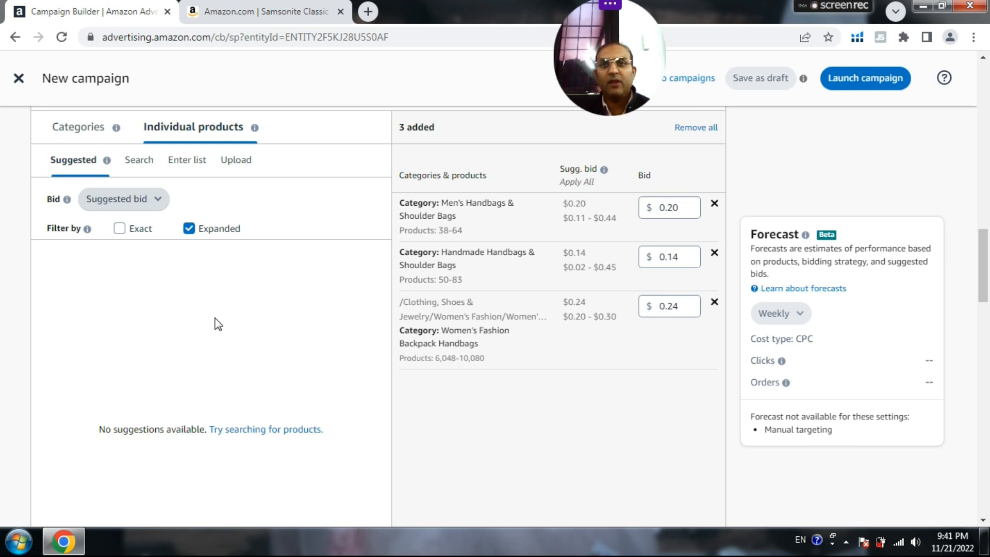
Step: Search the individual products for the ASIN B07XW14CLZ
{"action": "left_click", "coordinate": [140, 164]}
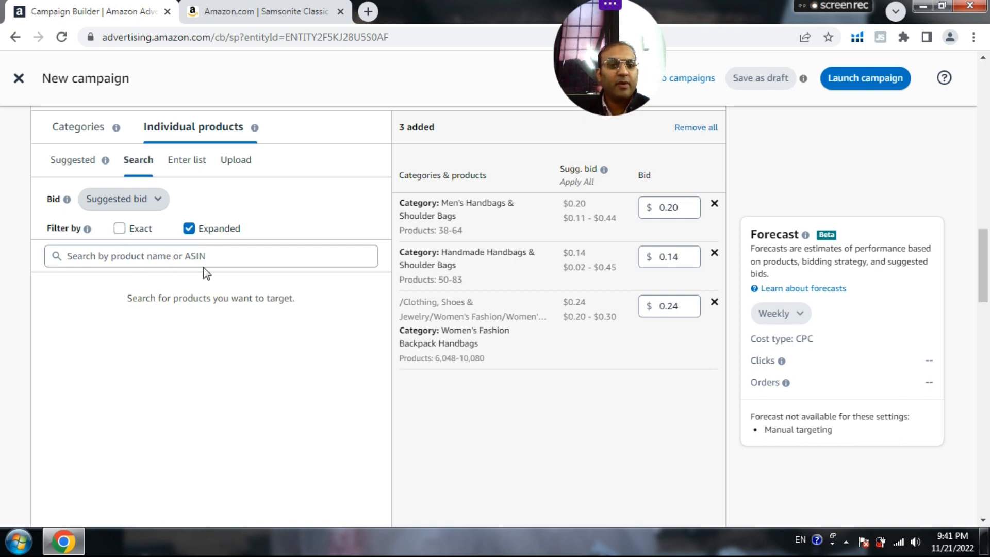
{"action": "left_click", "coordinate": [251, 257]}
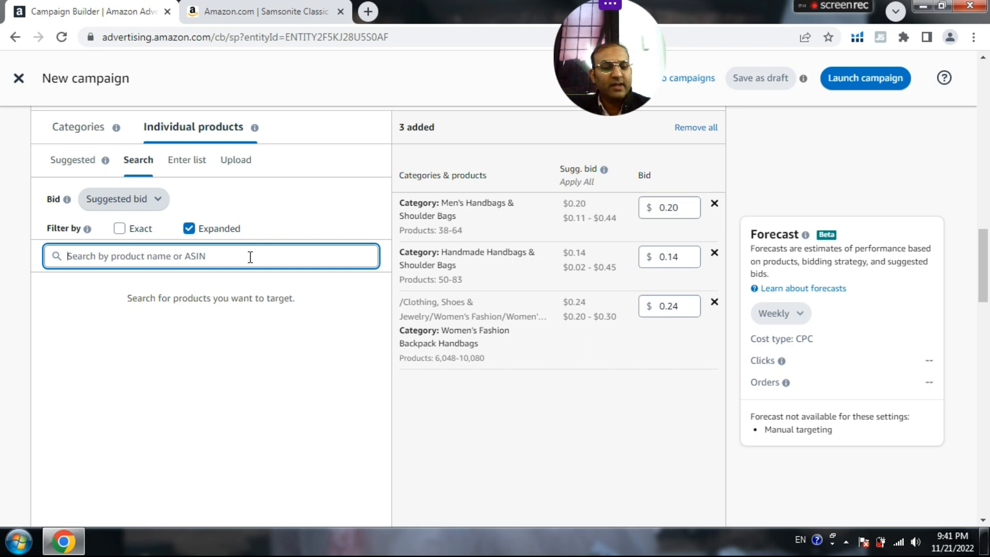
{"action": "type", "text": "B07XW14CLZ"}
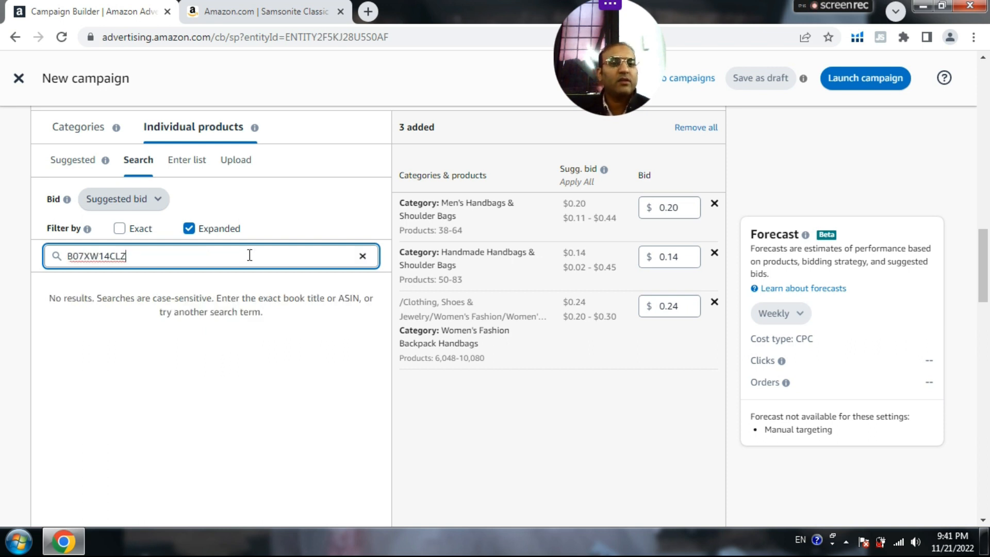
Step: Add the Samsonite Classic Leather Backpack, ASIN B07XW14CLZ, as an expanded product target at its suggested bid and clear the product search
{"action": "key", "text": "Return"}
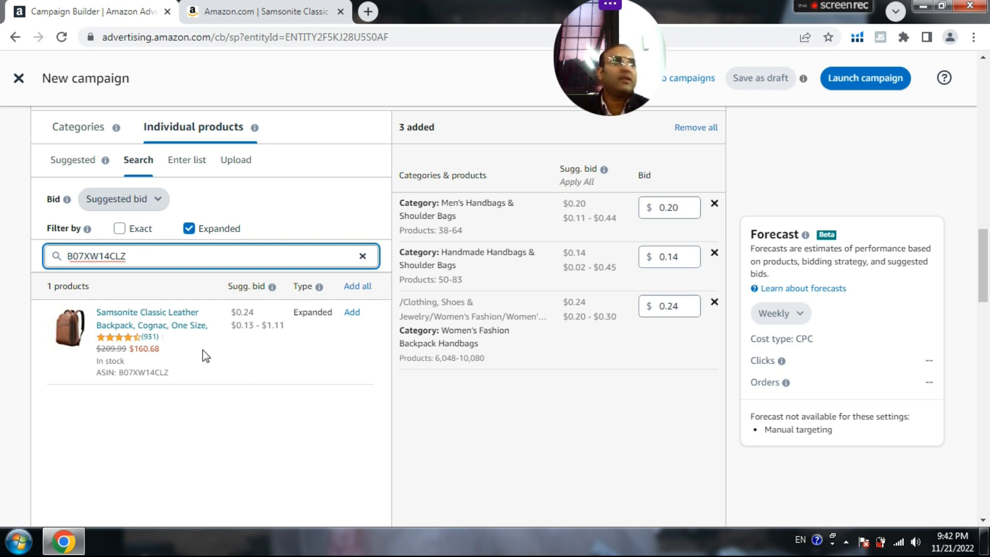
{"action": "left_click", "coordinate": [353, 313]}
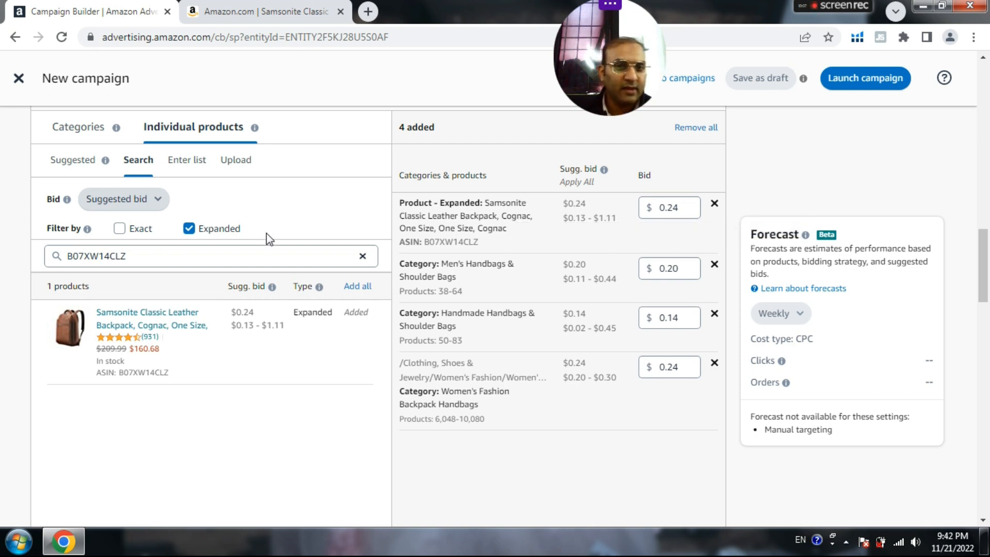
{"action": "double_click", "coordinate": [246, 261]}
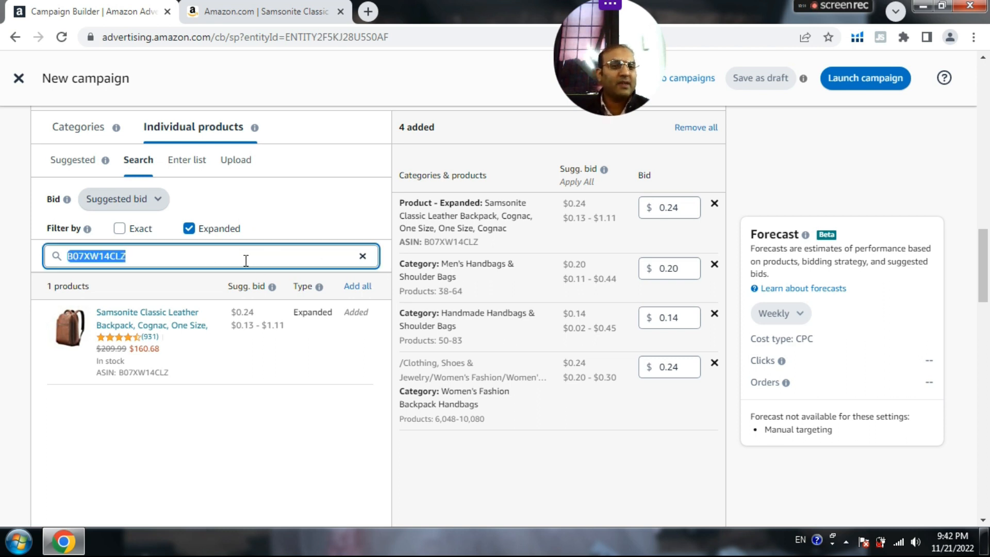
{"action": "key", "text": "BackSpace"}
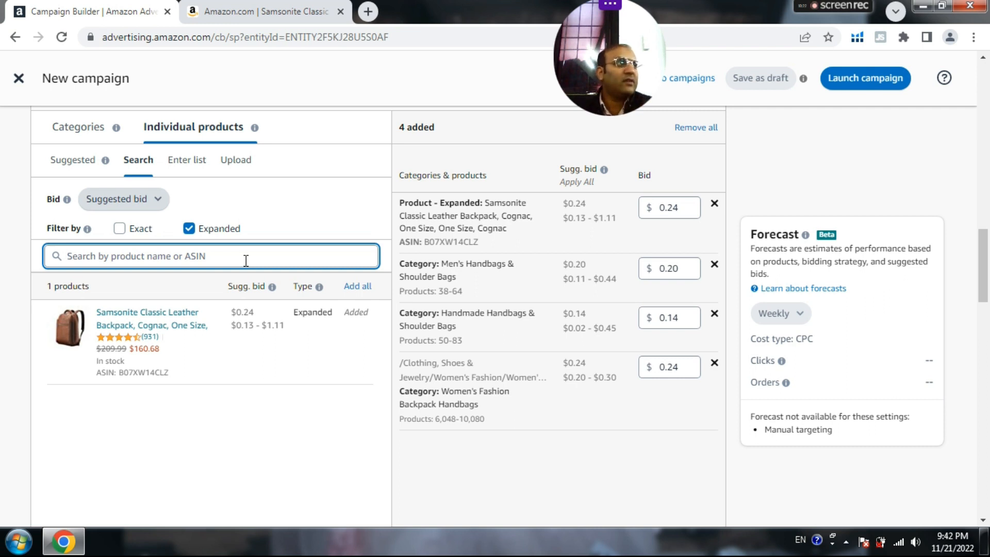
Step: Switch to the Samsonite backpack's Amazon listing and browse its recommended and sponsored related products for further targeting candidates
{"action": "left_click", "coordinate": [265, 12]}
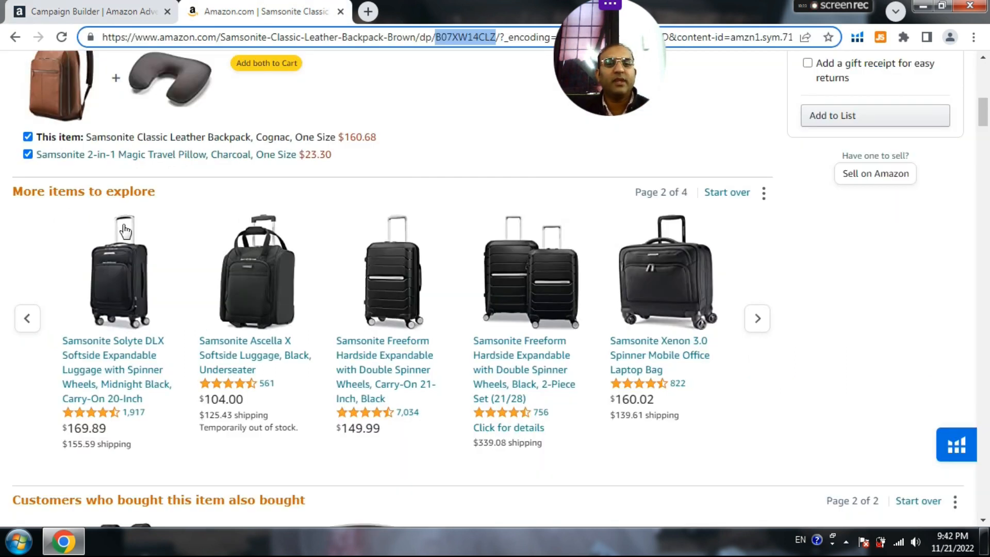
{"action": "scroll", "coordinate": [60, 274], "scroll_direction": "down", "scroll_amount": 10}
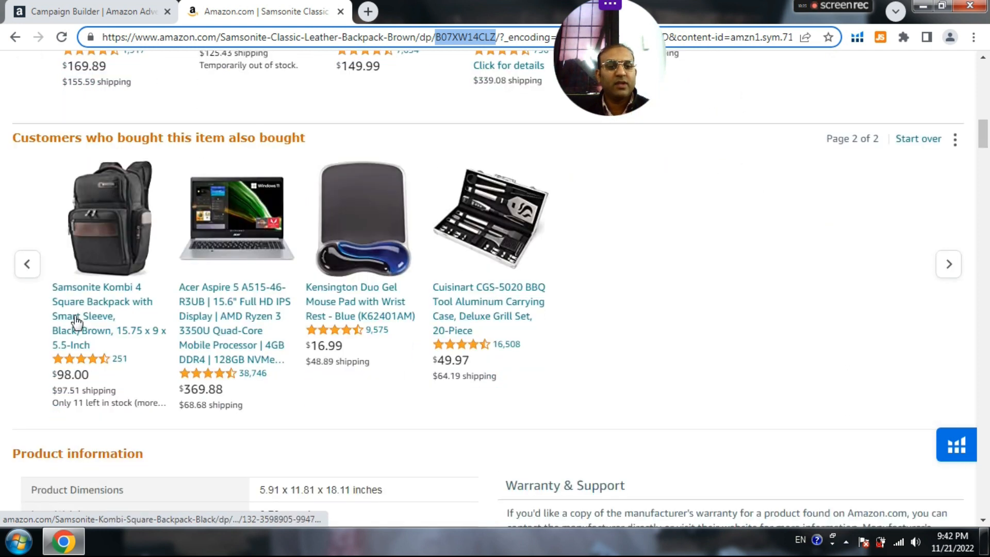
{"action": "scroll", "coordinate": [482, 310], "scroll_direction": "up", "scroll_amount": 10}
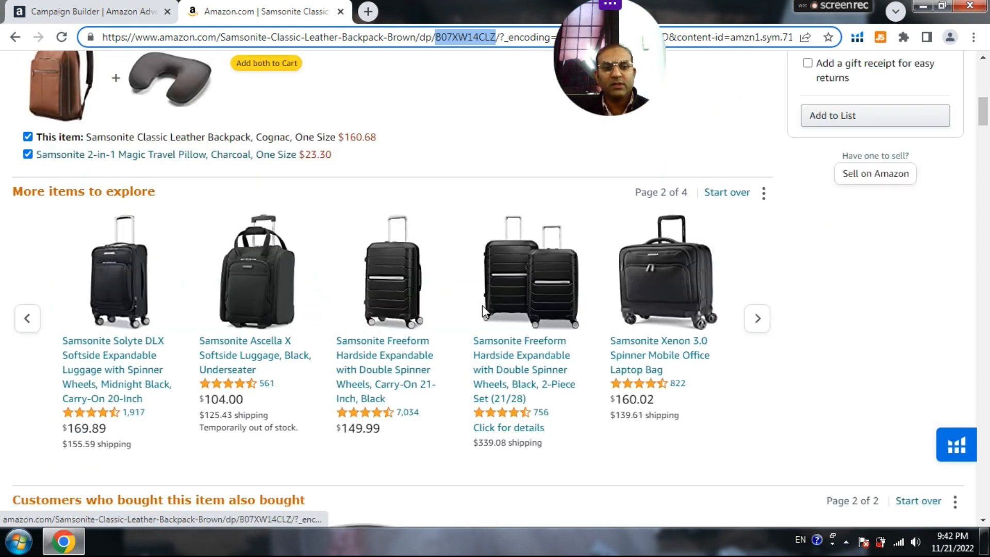
{"action": "scroll", "coordinate": [483, 310], "scroll_direction": "down", "scroll_amount": 10}
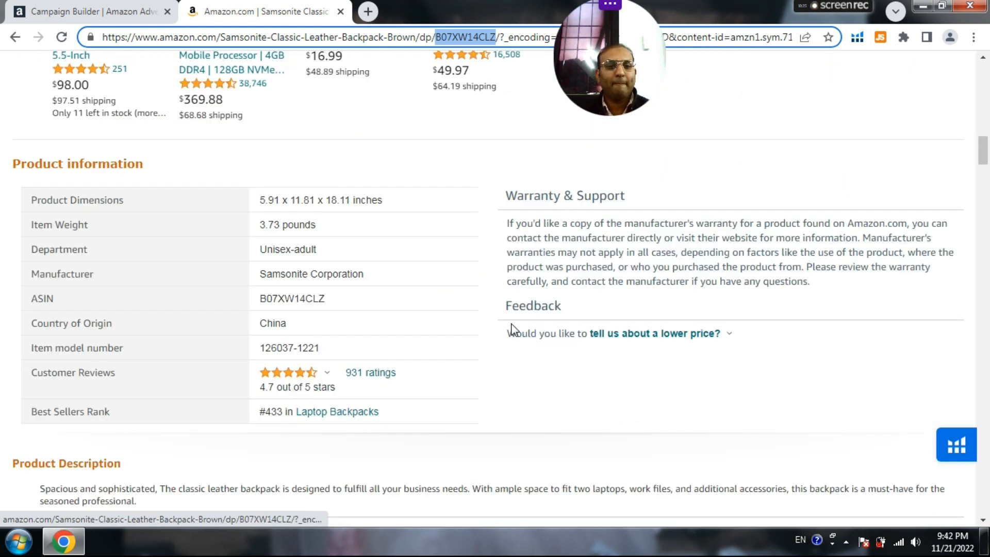
{"action": "scroll", "coordinate": [26, 94], "scroll_direction": "down", "scroll_amount": 15}
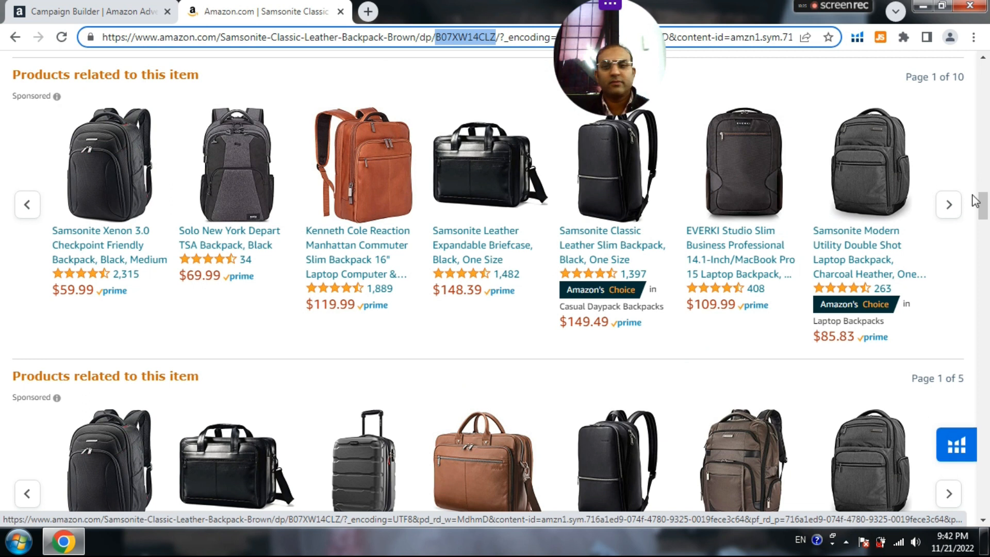
{"action": "left_click", "coordinate": [953, 205]}
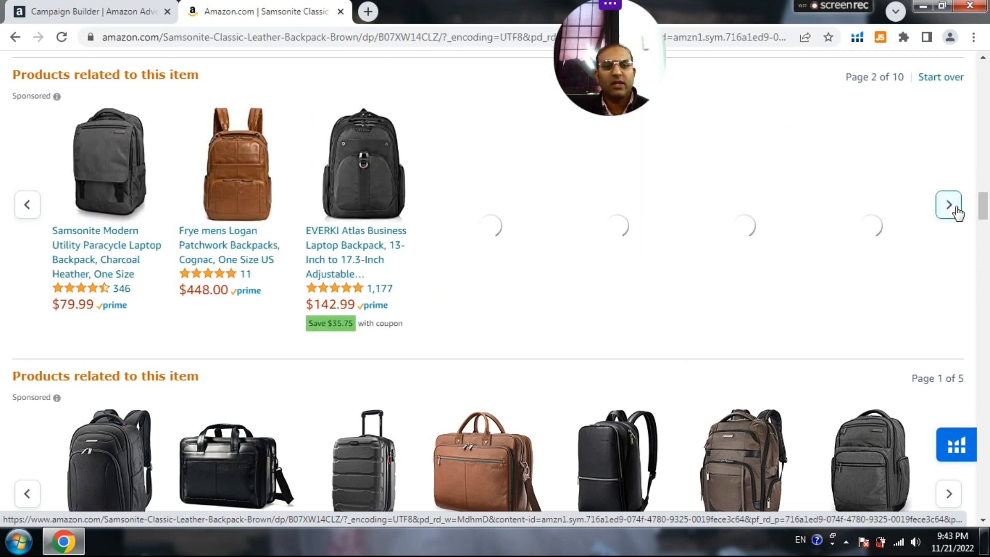
Step: Return to the campaign builder and review the manual targeting type and the negative product targeting section
{"action": "left_click", "coordinate": [72, 13]}
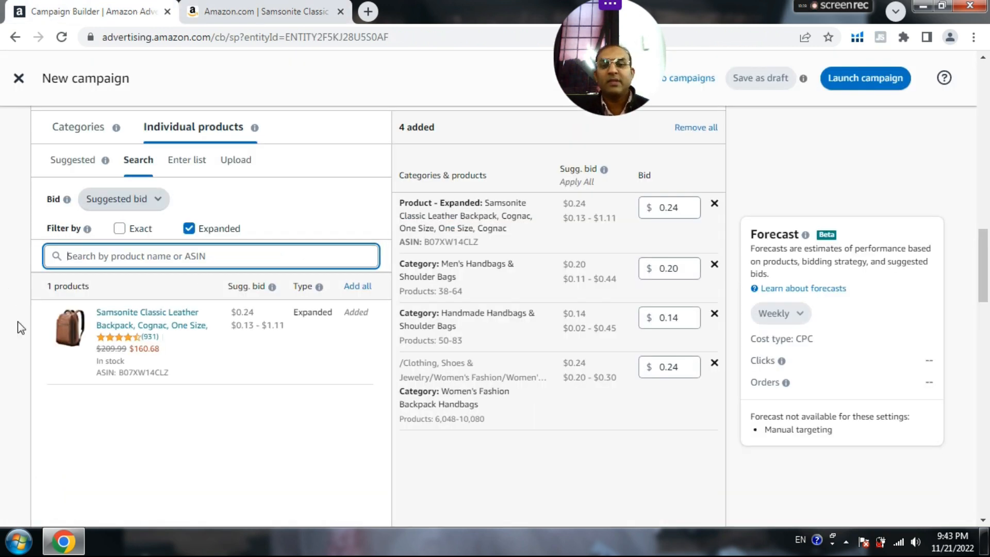
{"action": "scroll", "coordinate": [18, 320], "scroll_direction": "up", "scroll_amount": 5}
{"action": "scroll", "coordinate": [20, 327], "scroll_direction": "up", "scroll_amount": 2}
{"action": "scroll", "coordinate": [21, 328], "scroll_direction": "down", "scroll_amount": 1}
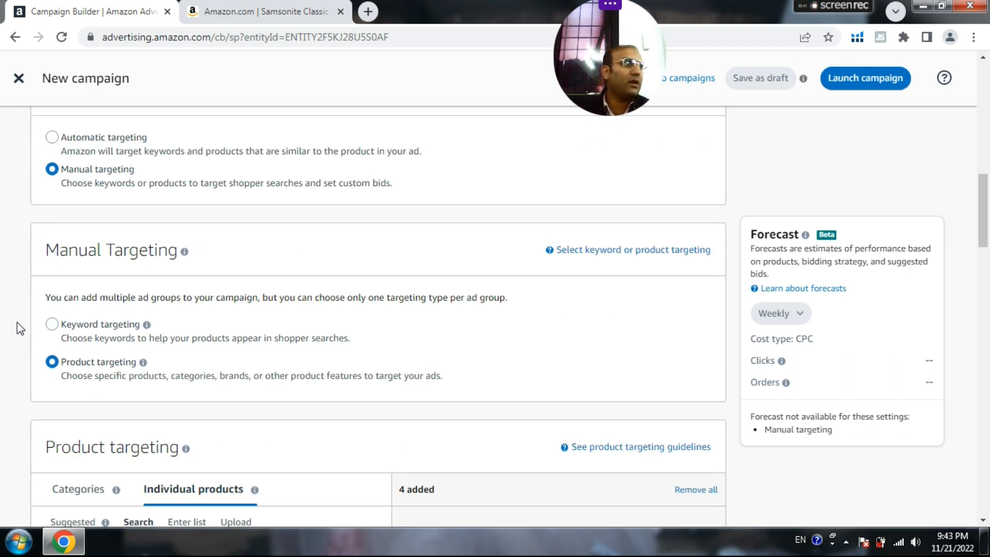
{"action": "scroll", "coordinate": [17, 327], "scroll_direction": "down", "scroll_amount": 15}
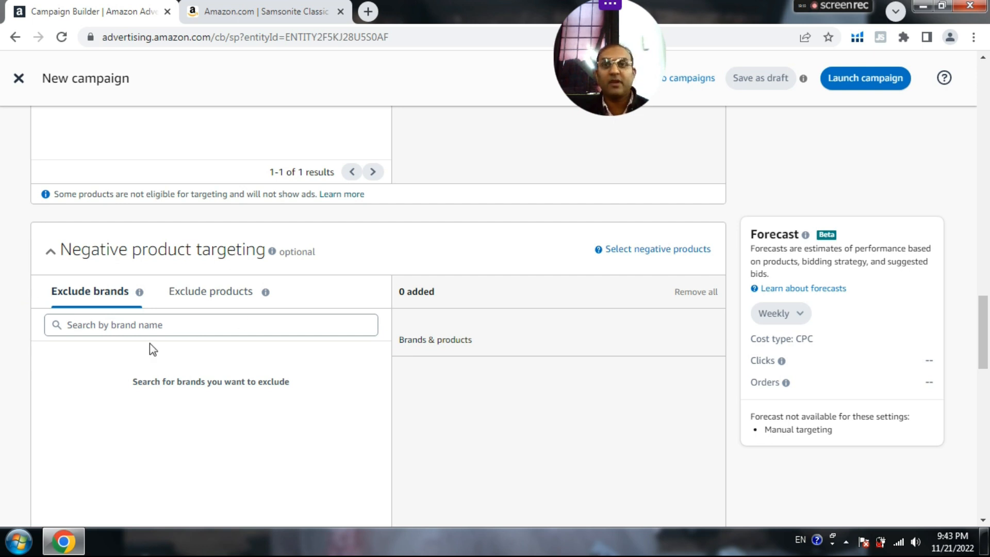
{"action": "scroll", "coordinate": [73, 369], "scroll_direction": "down", "scroll_amount": 4}
{"action": "scroll", "coordinate": [70, 367], "scroll_direction": "down", "scroll_amount": 10}
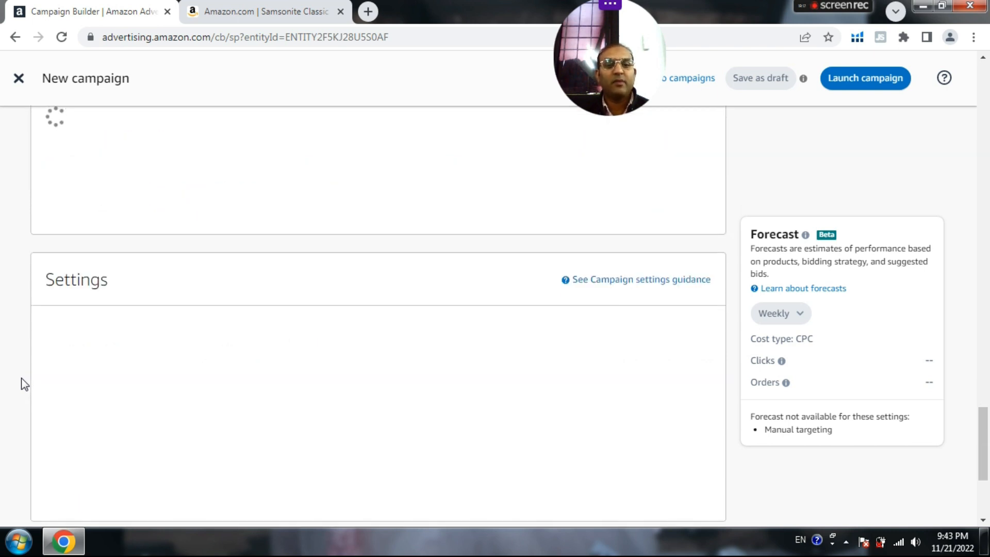
Step: Review the campaign bidding strategy, placement adjustments and campaign settings, and go back to the ad group settings
{"action": "scroll", "coordinate": [22, 379], "scroll_direction": "up", "scroll_amount": 3}
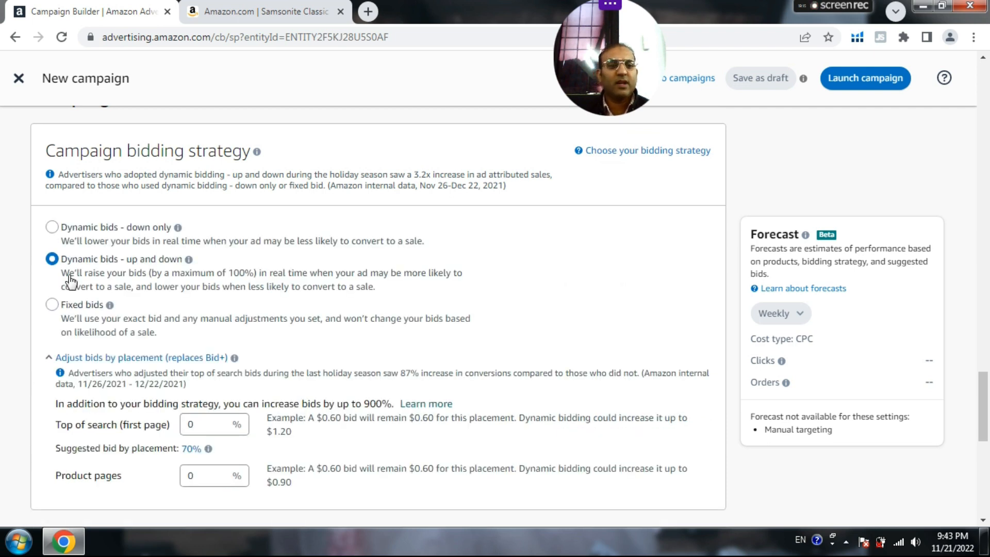
{"action": "scroll", "coordinate": [23, 307], "scroll_direction": "down", "scroll_amount": 8}
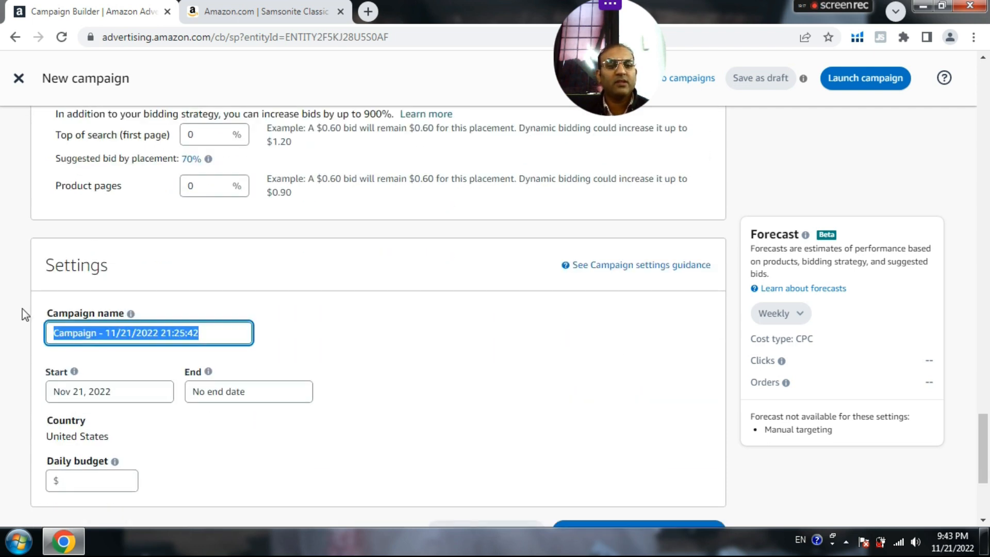
{"action": "scroll", "coordinate": [22, 312], "scroll_direction": "down", "scroll_amount": 1}
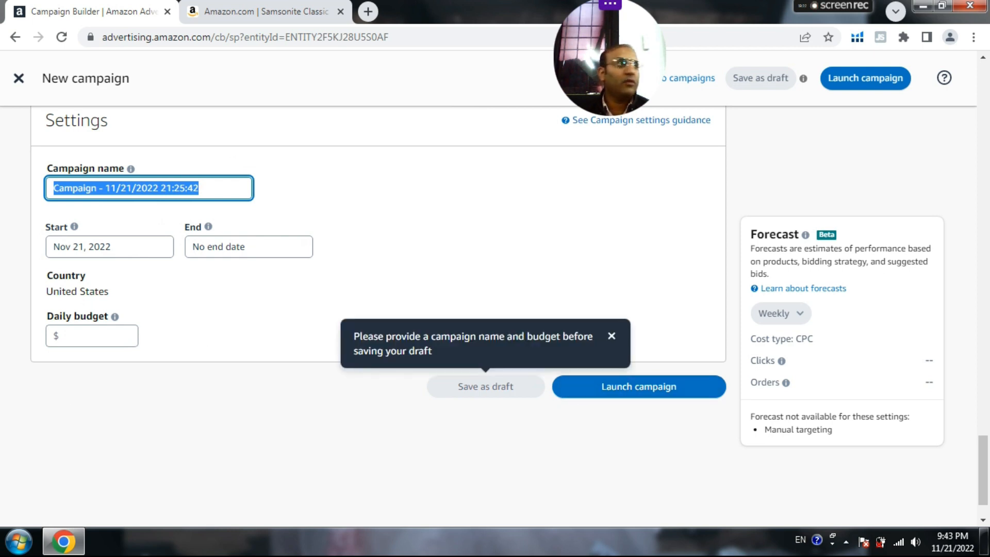
{"action": "scroll", "coordinate": [5, 382], "scroll_direction": "up", "scroll_amount": 12}
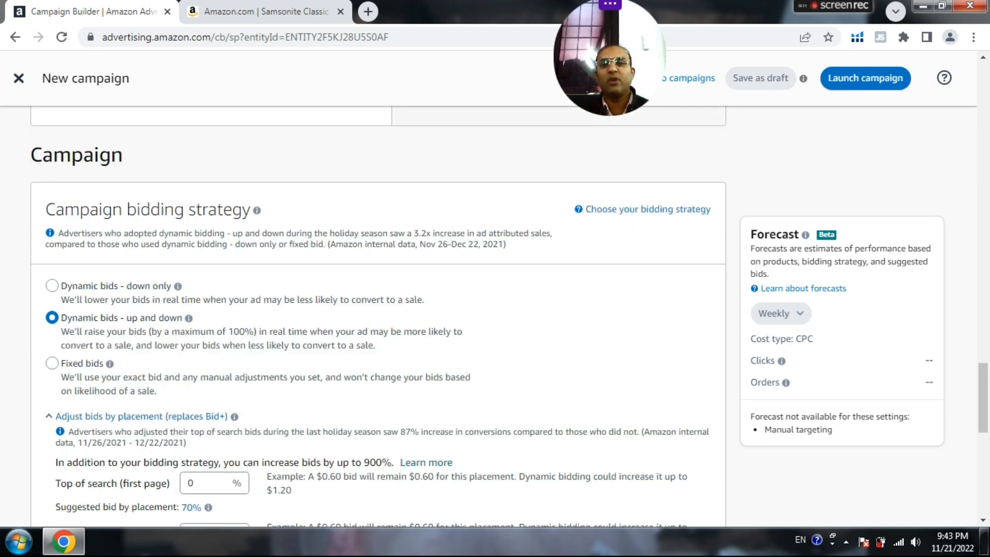
{"action": "scroll", "coordinate": [361, 310], "scroll_direction": "up", "scroll_amount": 8}
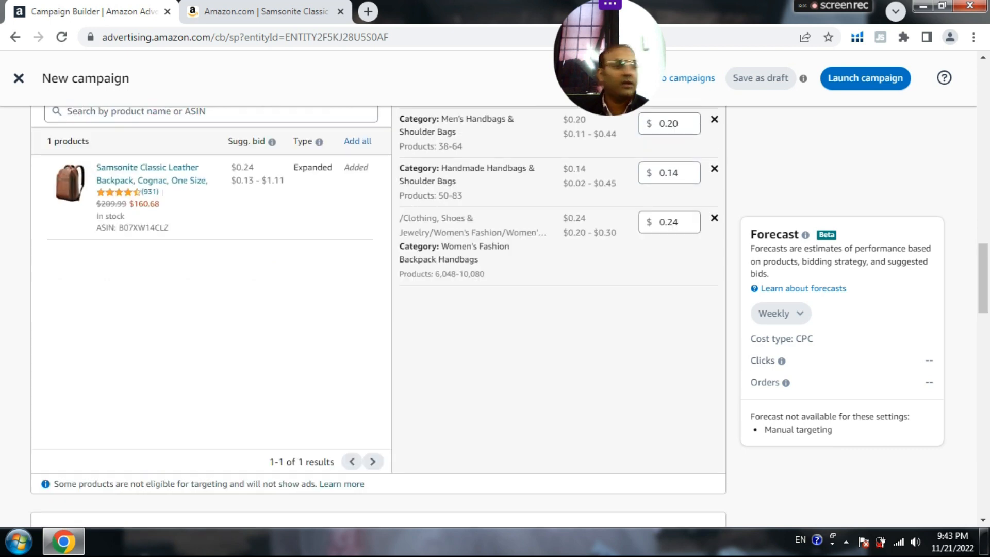
{"action": "scroll", "coordinate": [361, 310], "scroll_direction": "up", "scroll_amount": 12}
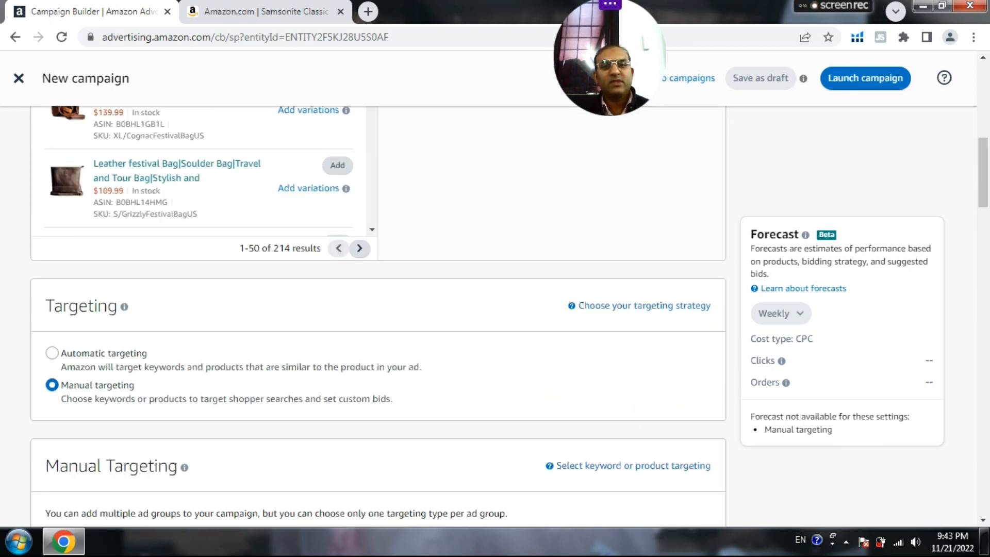
{"action": "scroll", "coordinate": [361, 310], "scroll_direction": "up", "scroll_amount": 8}
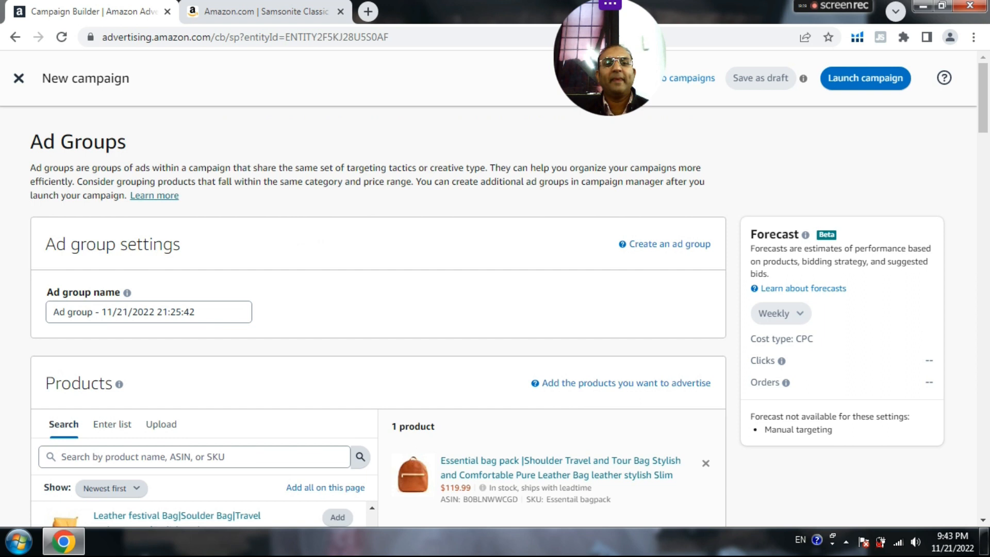